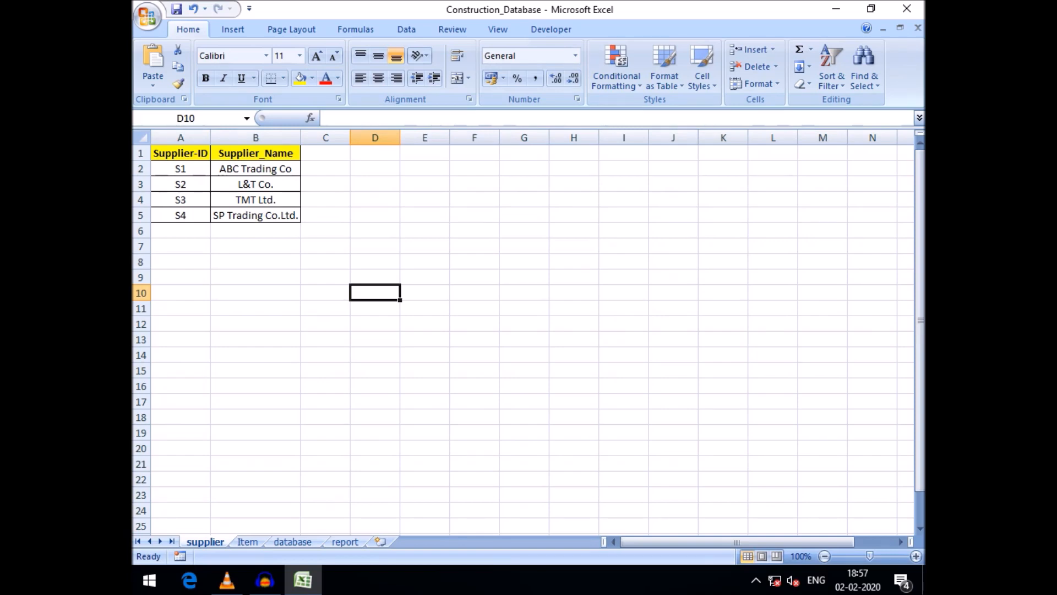
Step: Review the supplier IDs and names on the supplier sheet and the product codes and item names on the Item sheet
{"action": "left_click", "coordinate": [375, 231]}
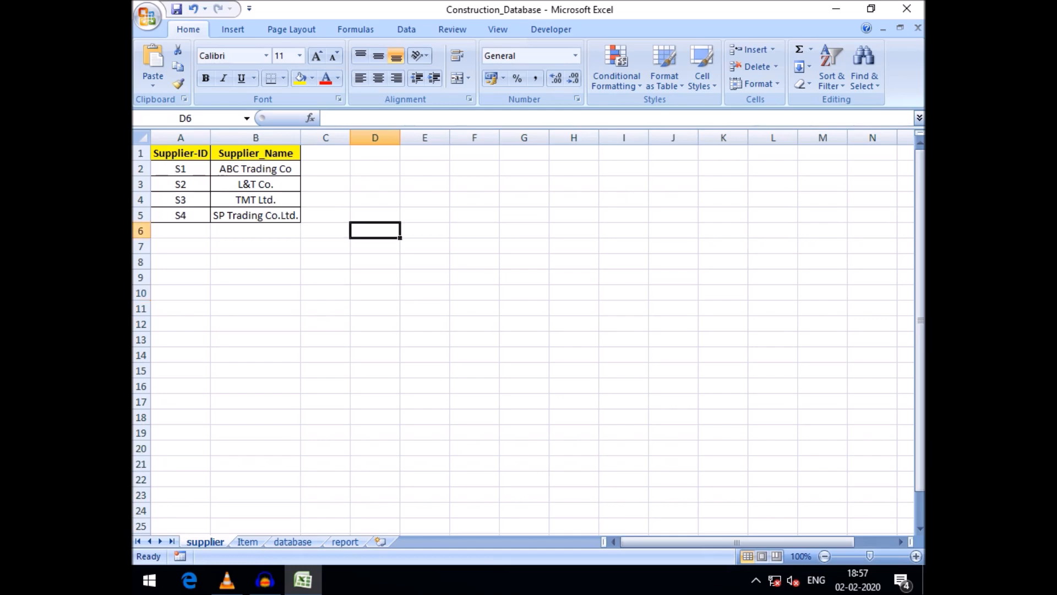
{"action": "left_click_drag", "start_coordinate": [181, 153], "coordinate": [256, 216]}
{"action": "left_click", "coordinate": [180, 168]}
{"action": "left_click", "coordinate": [180, 153]}
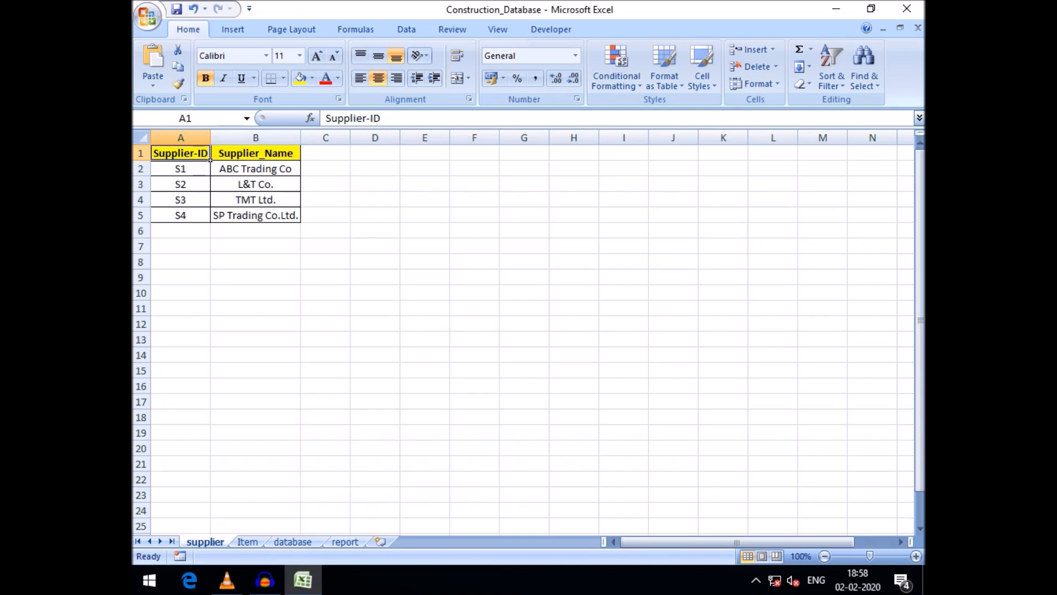
{"action": "left_click", "coordinate": [299, 174]}
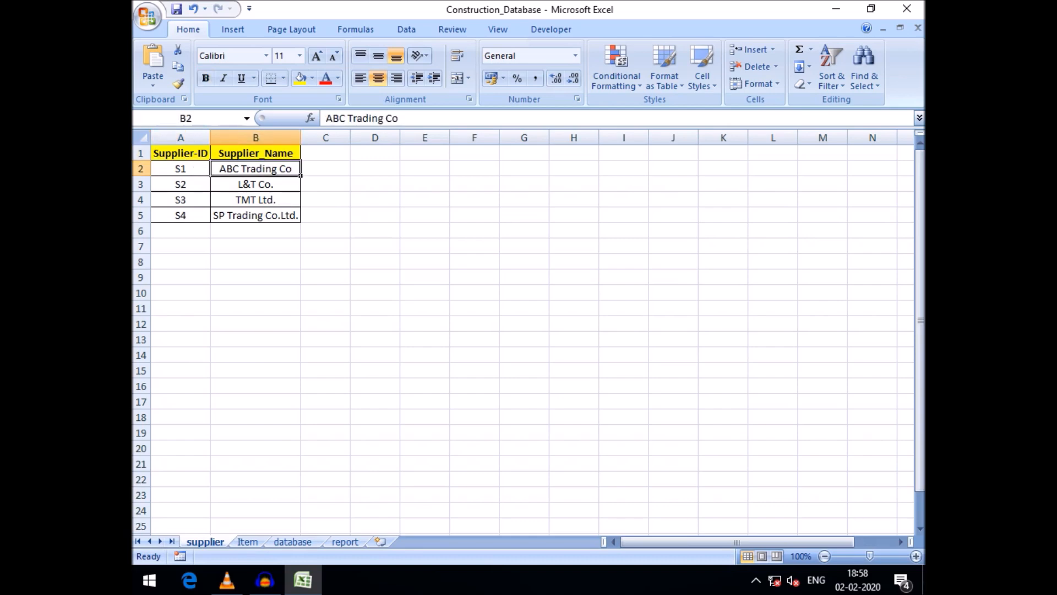
{"action": "key", "text": "ctrl+Page_Down"}
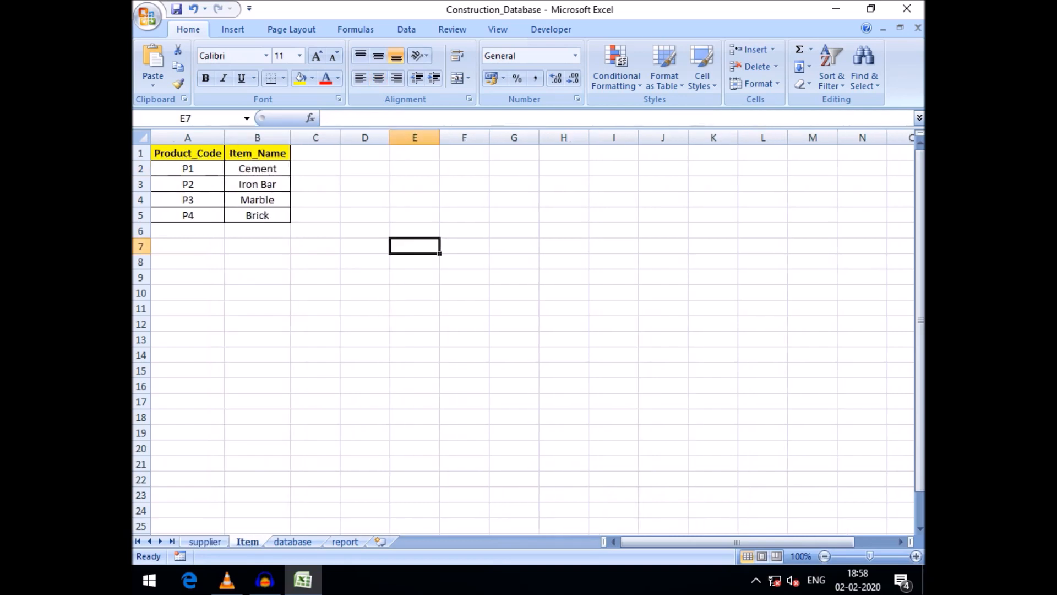
{"action": "left_click", "coordinate": [222, 158]}
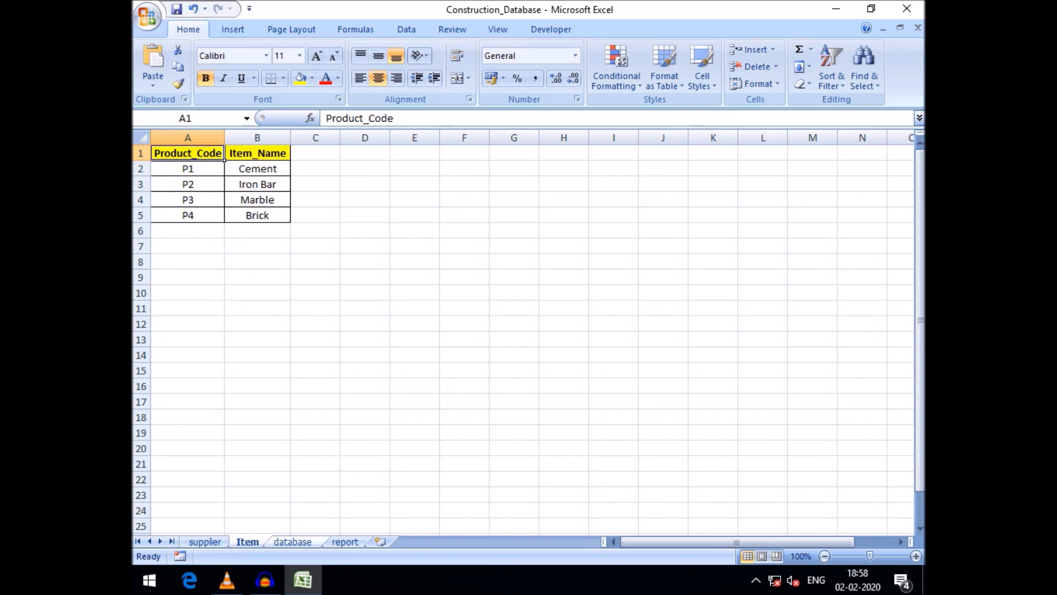
Step: Examine the database sheet's columns from Supplier-ID through Rate/Unit, Price and Currency
{"action": "key", "text": "ctrl+Page_Down"}
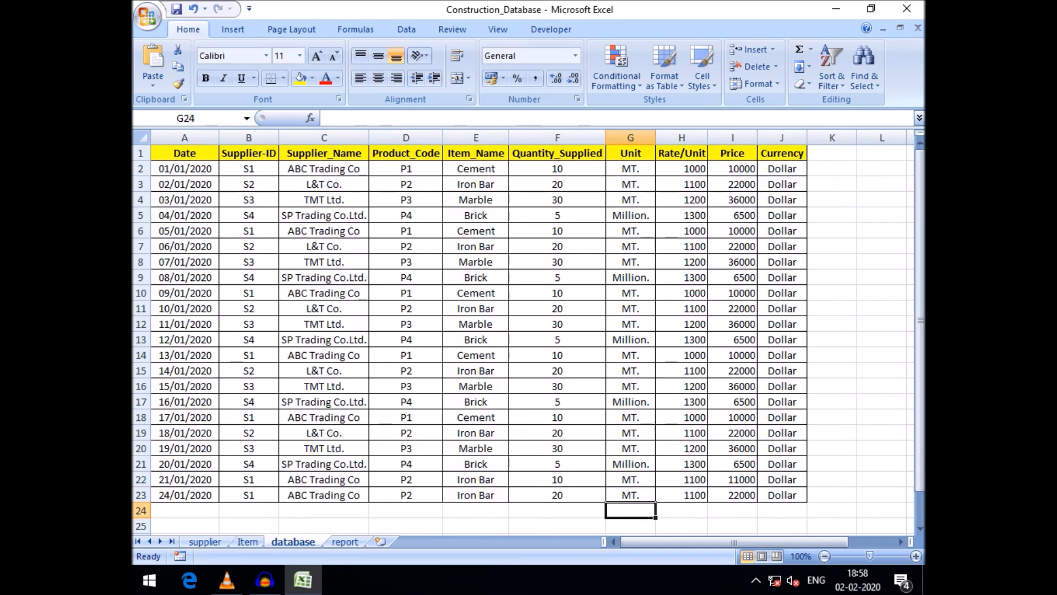
{"action": "key", "text": "ctrl+Home"}
{"action": "key", "text": "Right"}
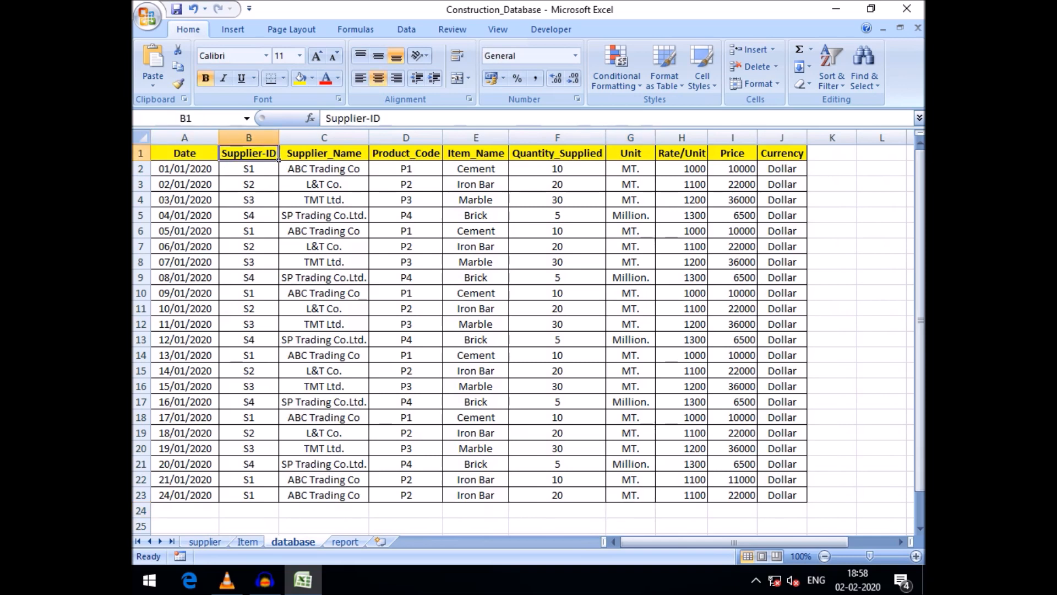
{"action": "key", "text": "Right"}
{"action": "key", "text": "Right"}
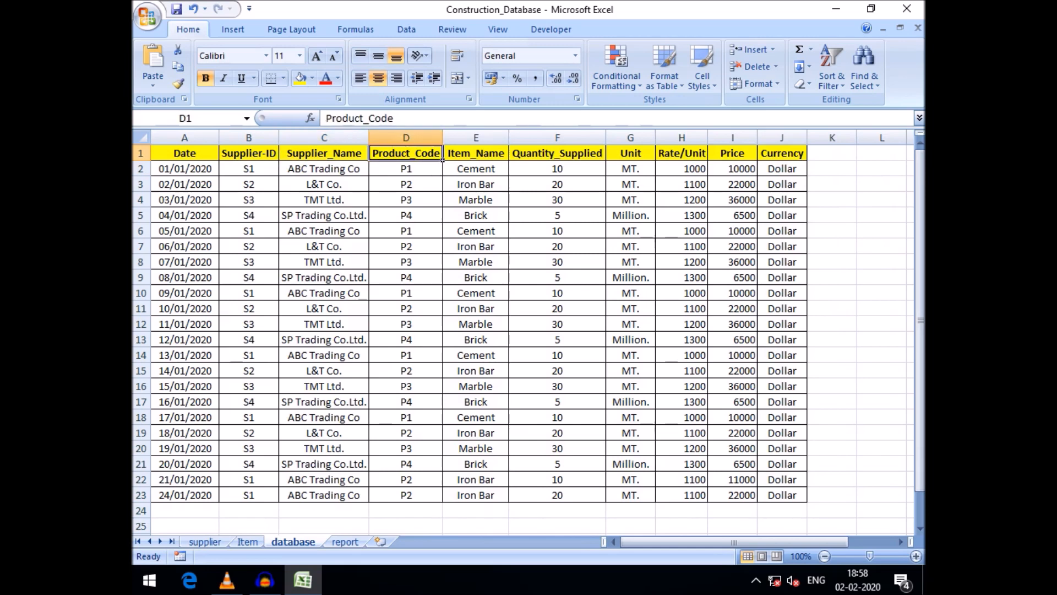
{"action": "key", "text": "Right"}
{"action": "key", "text": "Right"}
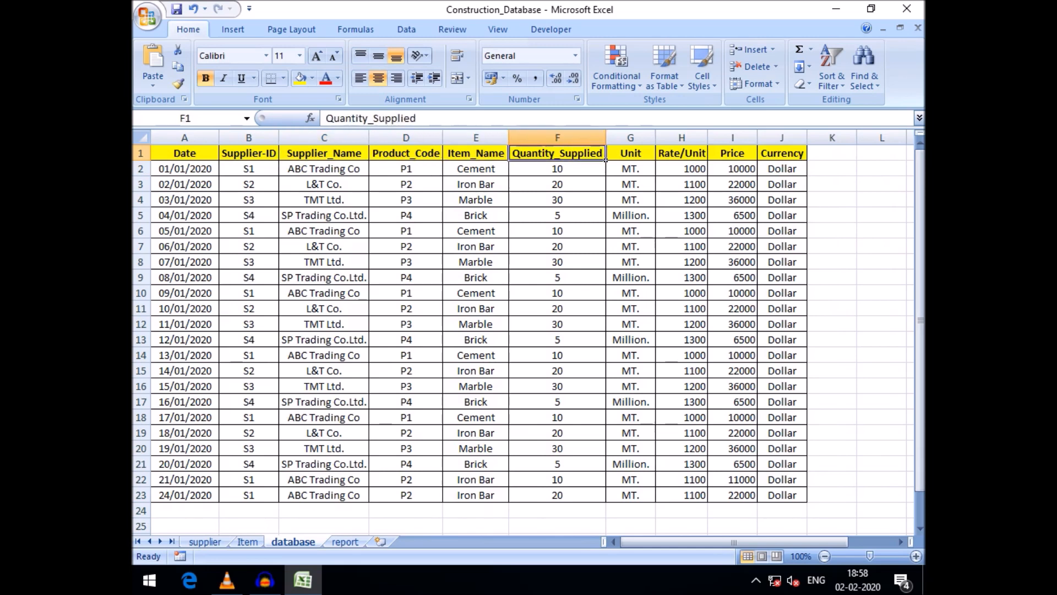
{"action": "key", "text": "Right"}
{"action": "key", "text": "Right"}
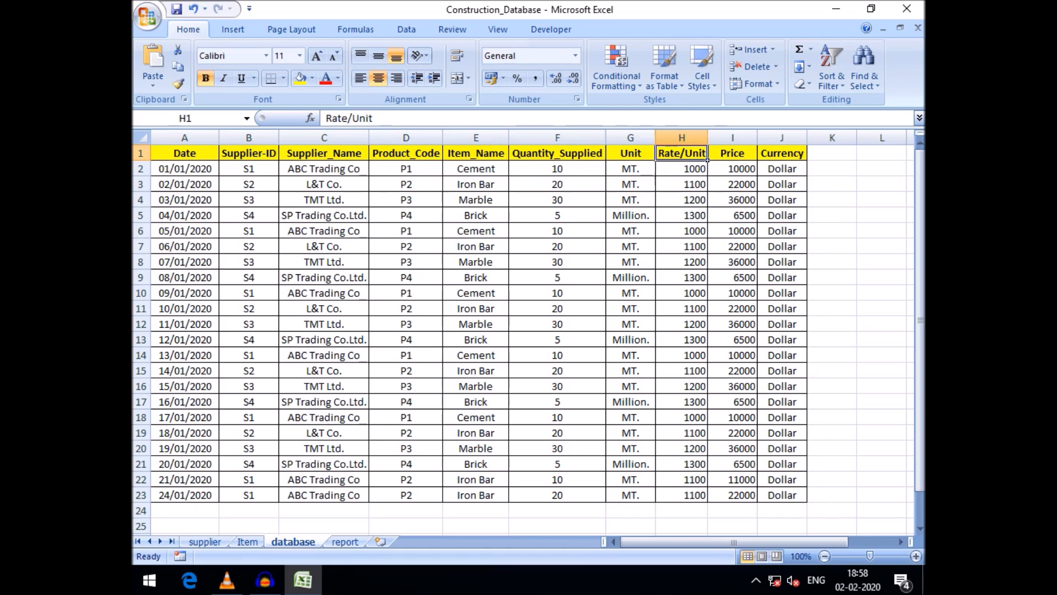
{"action": "key", "text": "Down"}
{"action": "key", "text": "Right"}
{"action": "key", "text": "Right"}
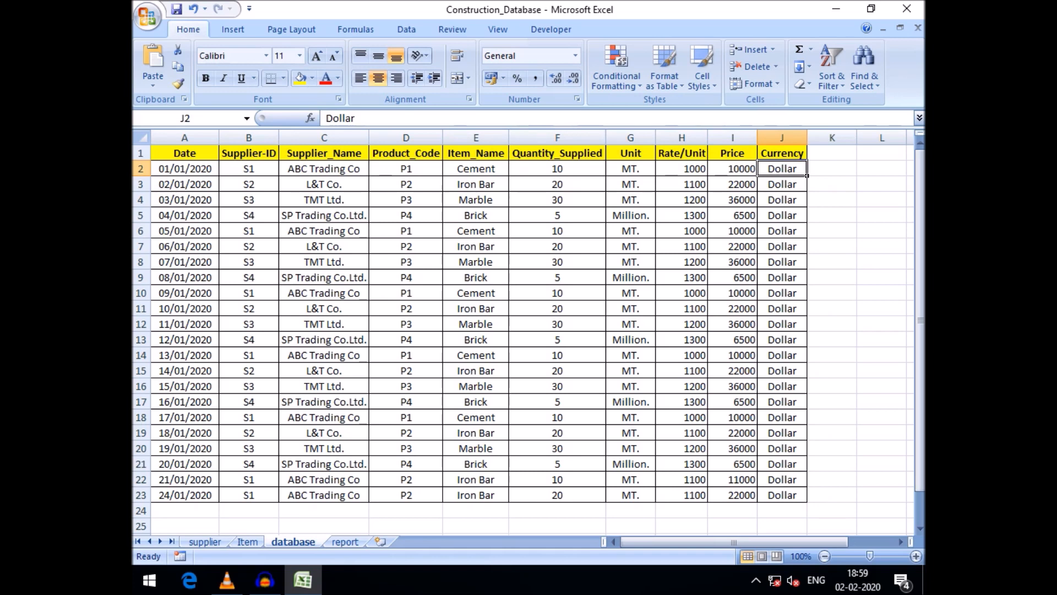
Step: Recheck the Supplier-ID column on the supplier sheet and how product codes pair with item names on the Item sheet
{"action": "left_click", "coordinate": [205, 542]}
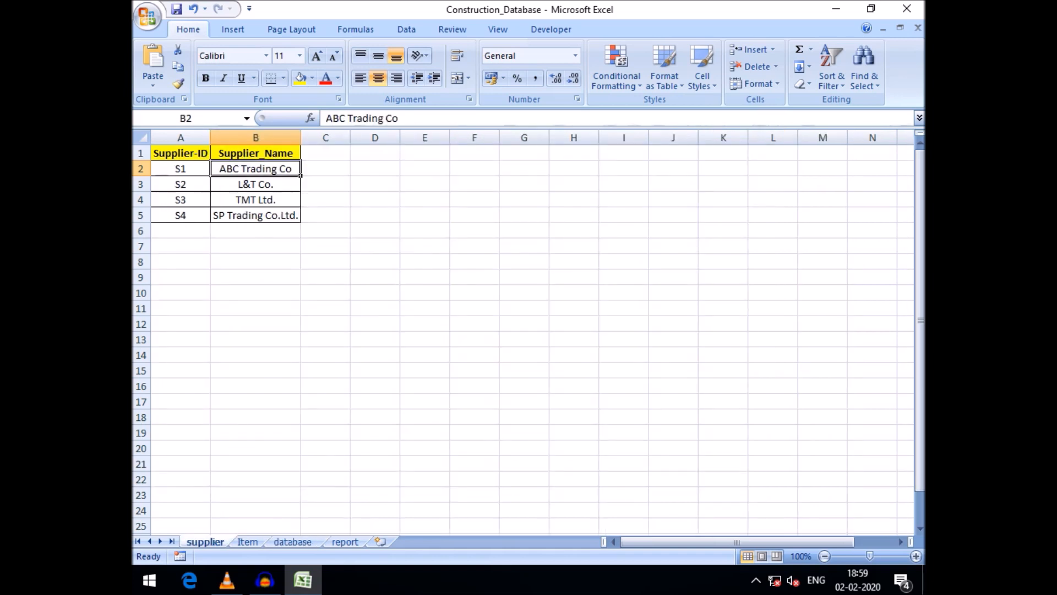
{"action": "left_click_drag", "start_coordinate": [181, 169], "coordinate": [180, 339]}
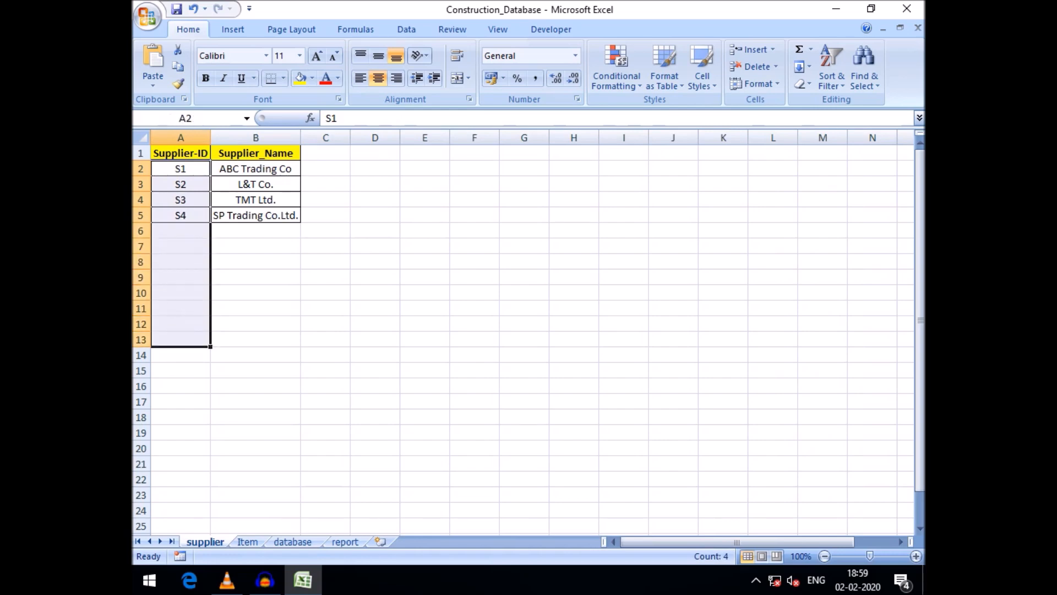
{"action": "left_click", "coordinate": [256, 246]}
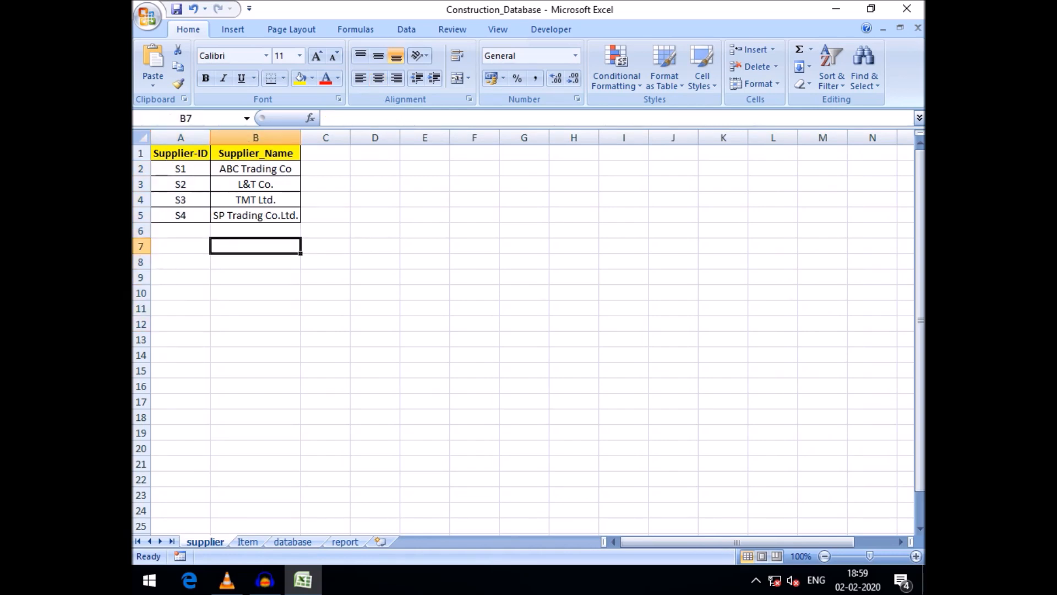
{"action": "left_click", "coordinate": [247, 541]}
{"action": "left_click", "coordinate": [223, 175]}
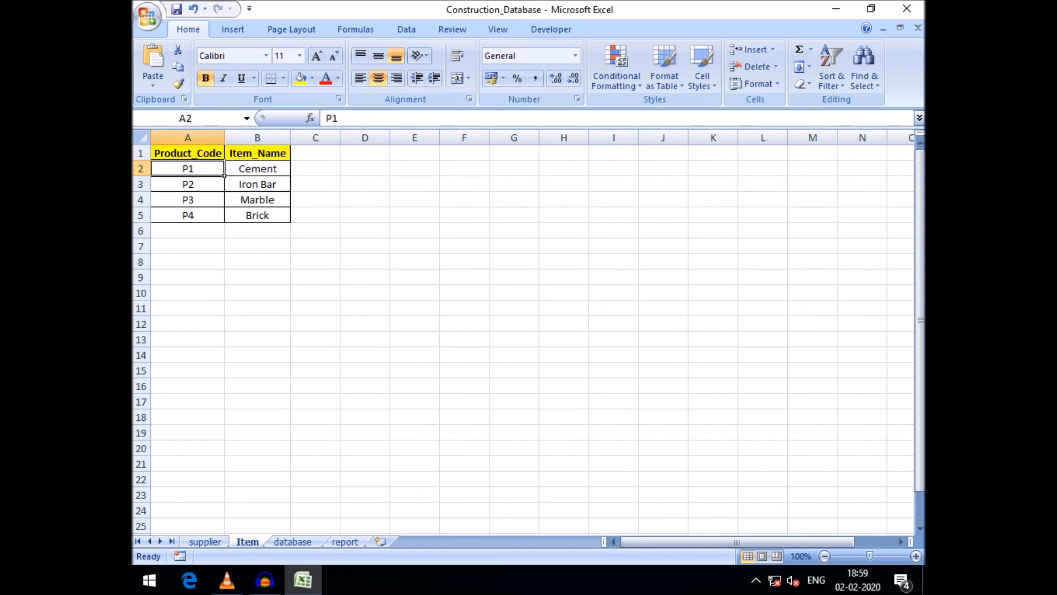
{"action": "left_click_drag", "start_coordinate": [223, 175], "coordinate": [242, 376]}
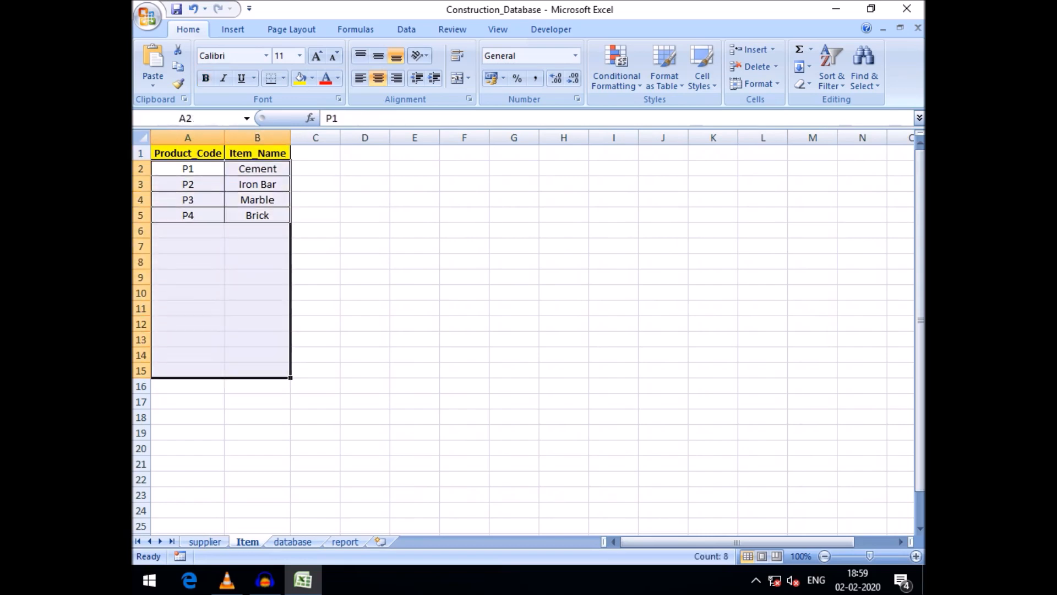
{"action": "left_click_drag", "start_coordinate": [257, 169], "coordinate": [257, 214]}
{"action": "left_click", "coordinate": [223, 176]}
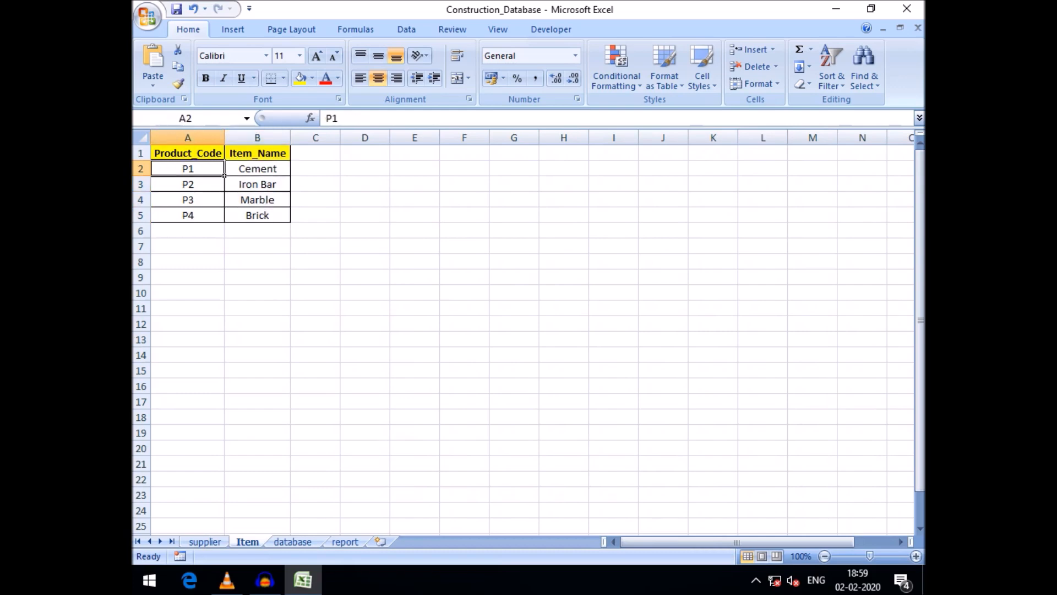
{"action": "left_click", "coordinate": [226, 174]}
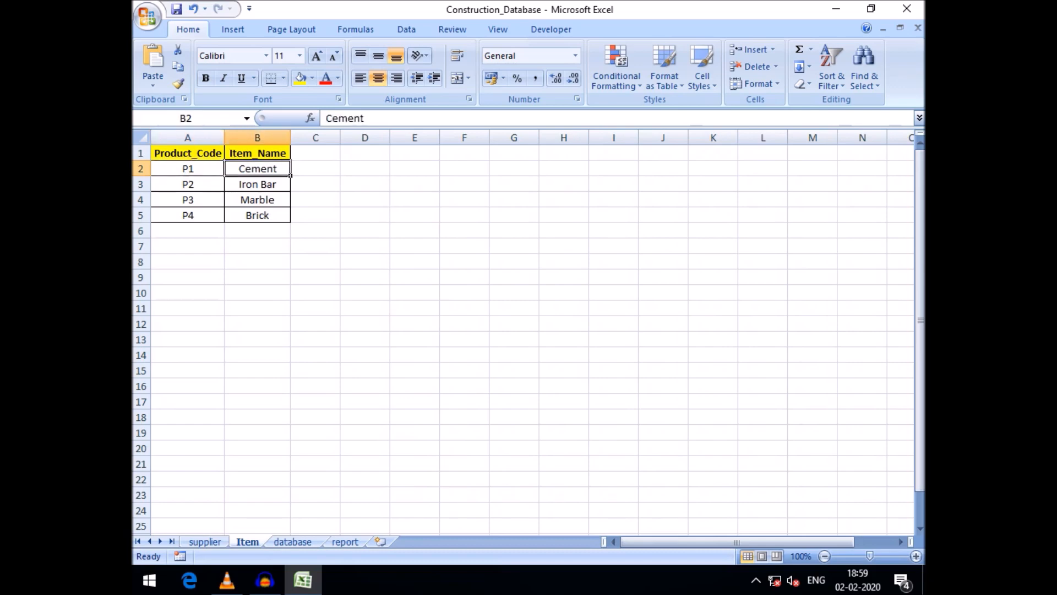
{"action": "left_click", "coordinate": [188, 184]}
{"action": "left_click", "coordinate": [257, 185]}
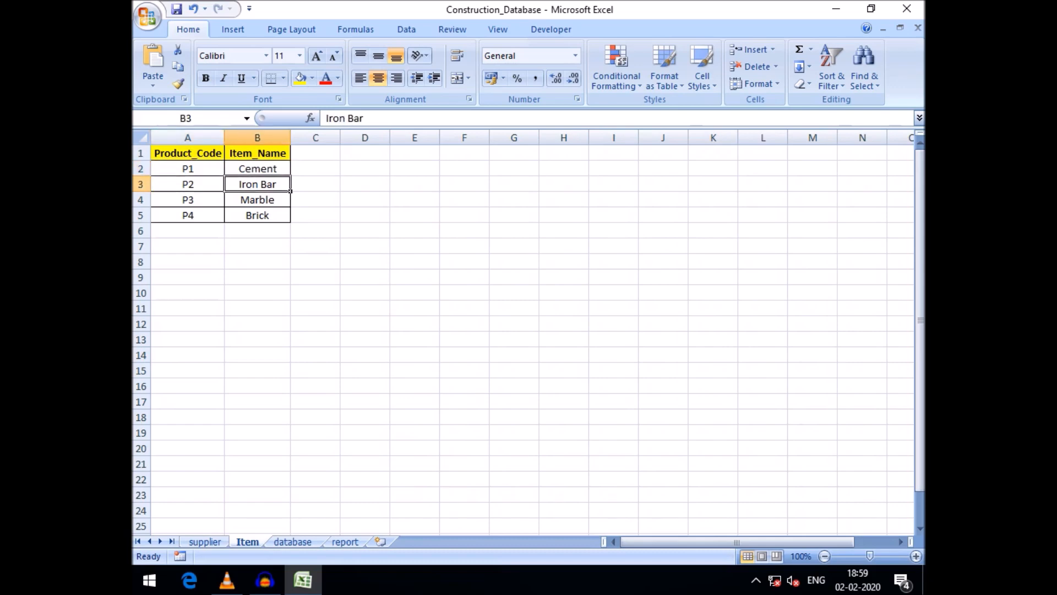
{"action": "left_click", "coordinate": [188, 200]}
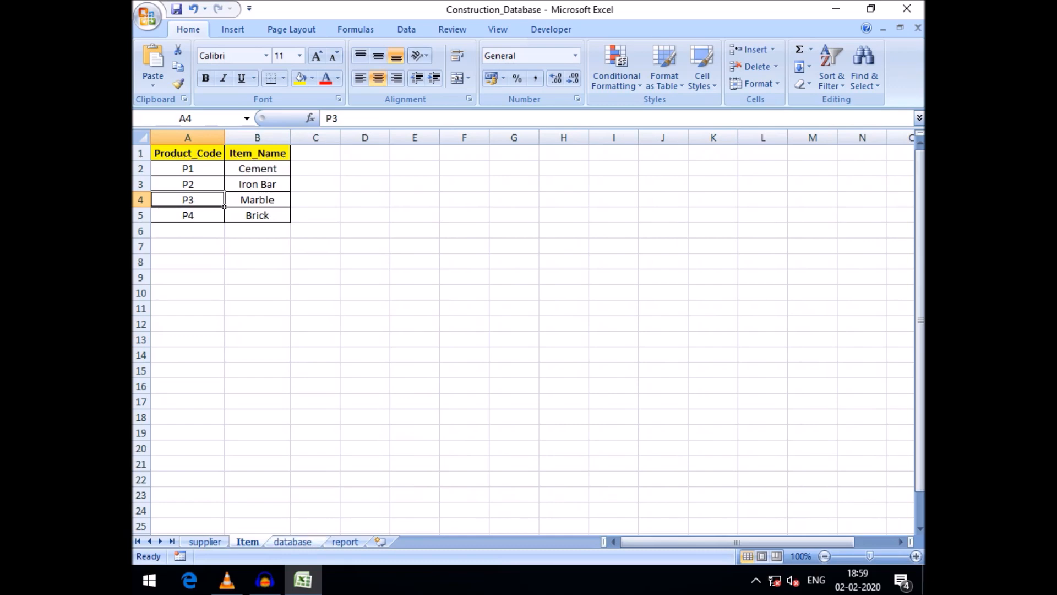
Step: Examine the report sheet's From and To cells, its column headings from Date to Currency, and the empty rows below
{"action": "left_click", "coordinate": [292, 542]}
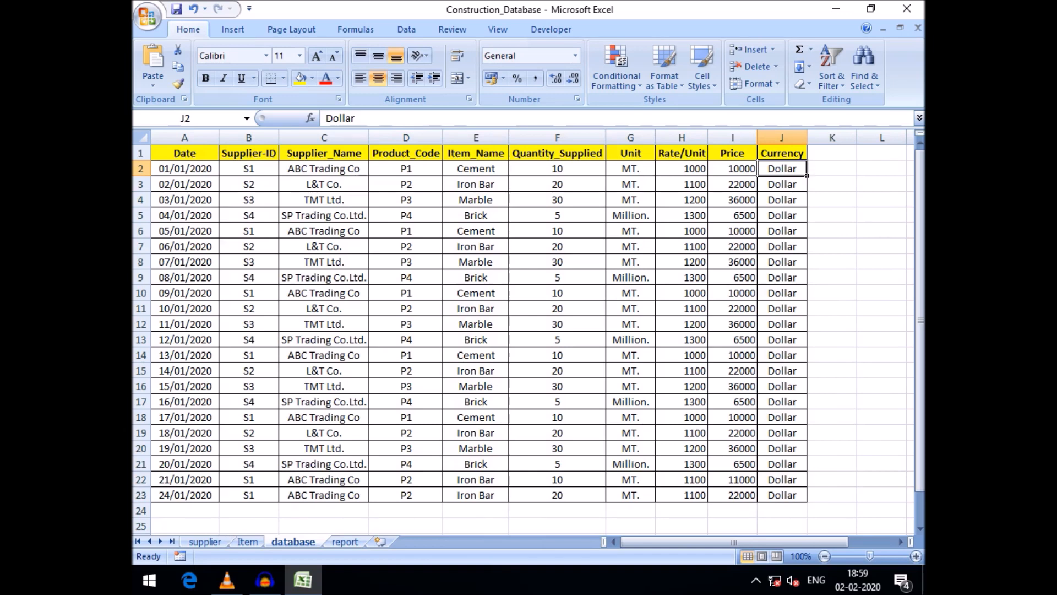
{"action": "key", "text": "ctrl+Page_Down"}
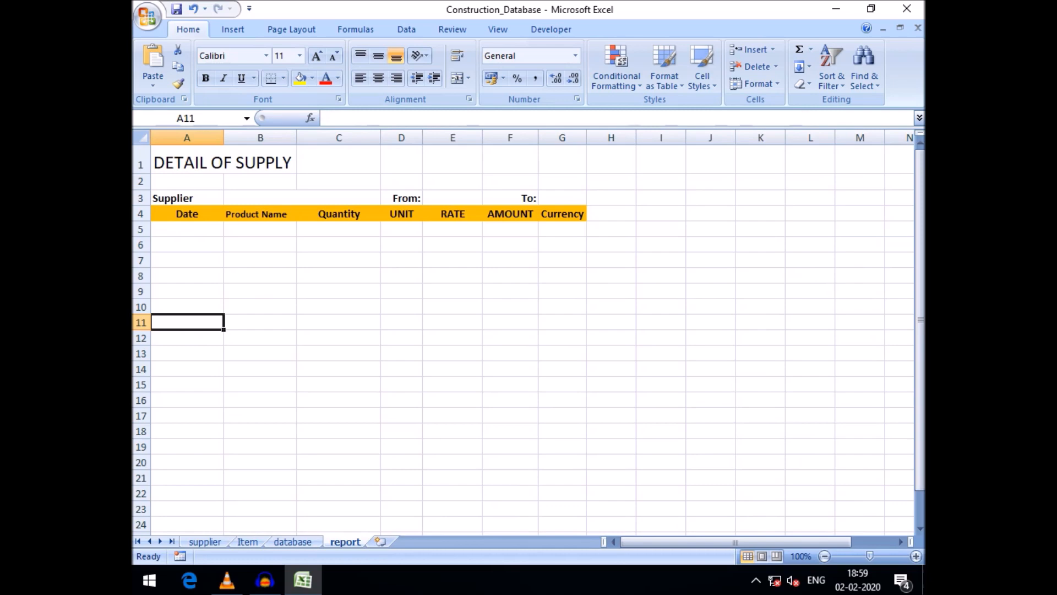
{"action": "left_click", "coordinate": [453, 198]}
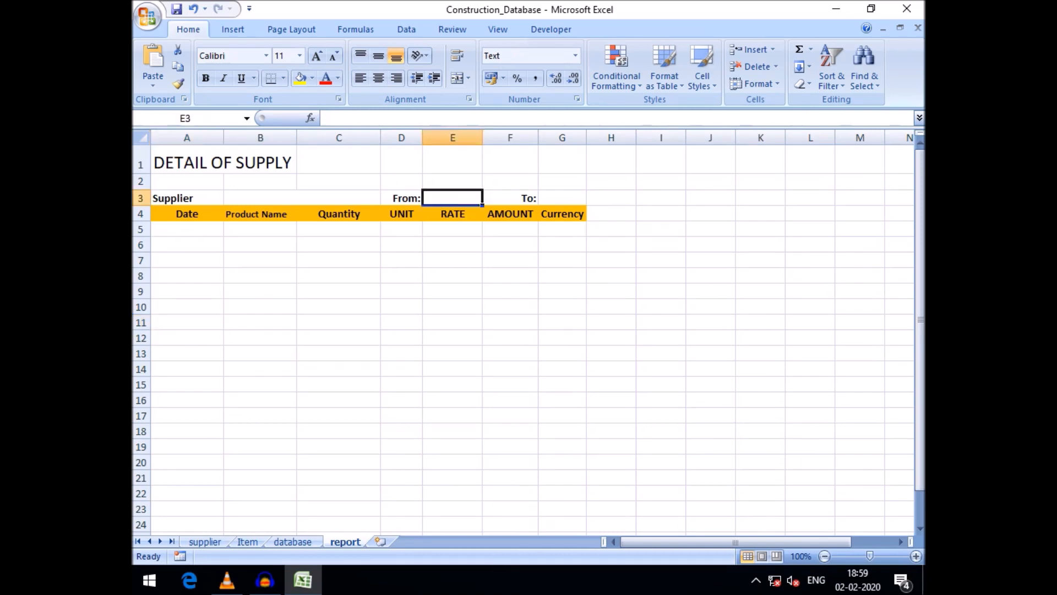
{"action": "left_click", "coordinate": [562, 198]}
{"action": "left_click", "coordinate": [187, 213]}
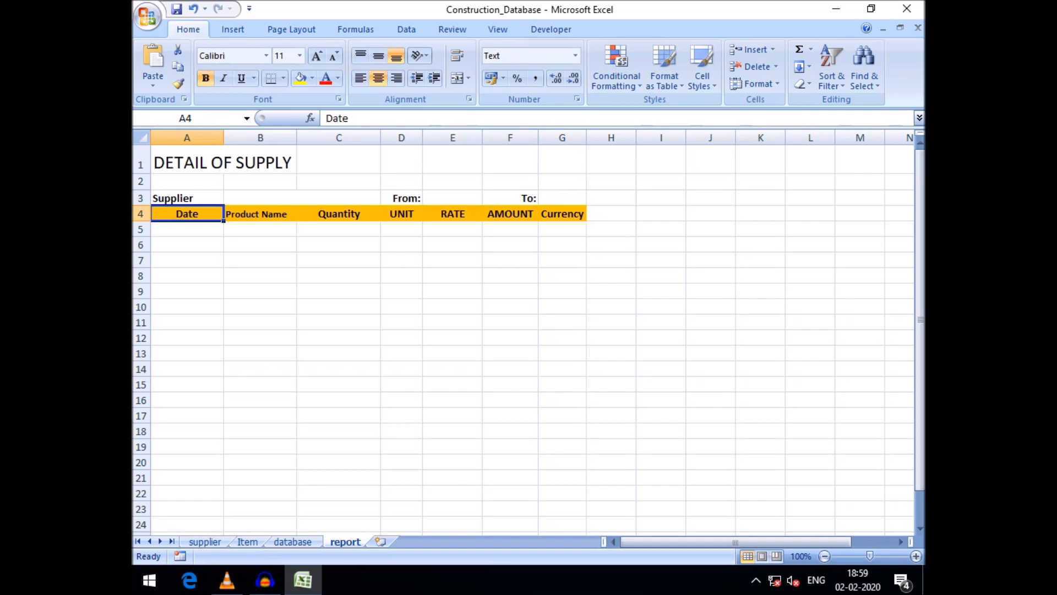
{"action": "left_click", "coordinate": [261, 214]}
{"action": "left_click", "coordinate": [339, 213]}
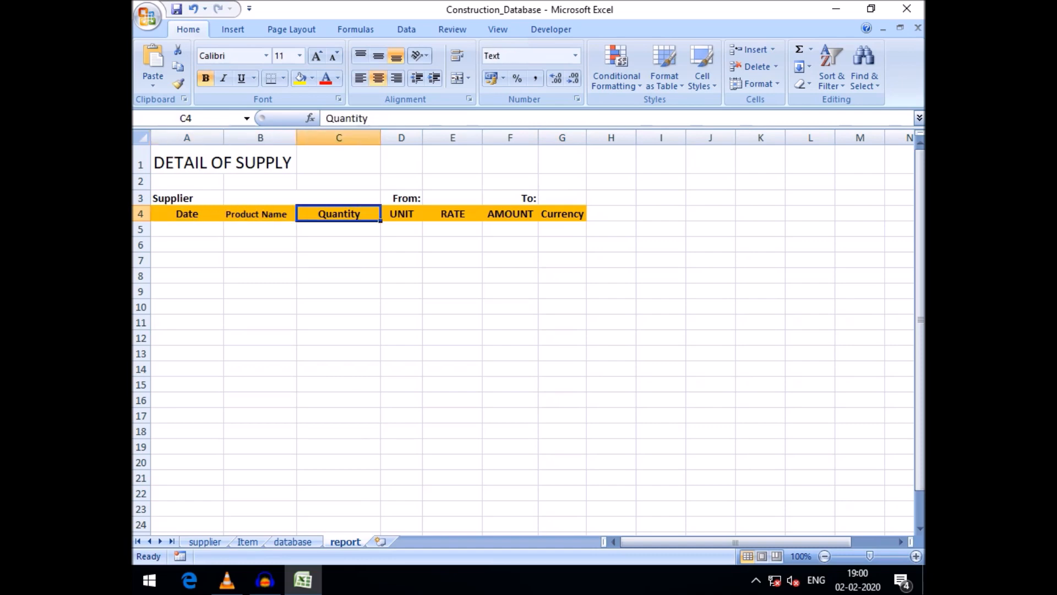
{"action": "left_click", "coordinate": [401, 213]}
{"action": "left_click", "coordinate": [453, 214]}
{"action": "left_click", "coordinate": [510, 213]}
{"action": "left_click", "coordinate": [562, 213]}
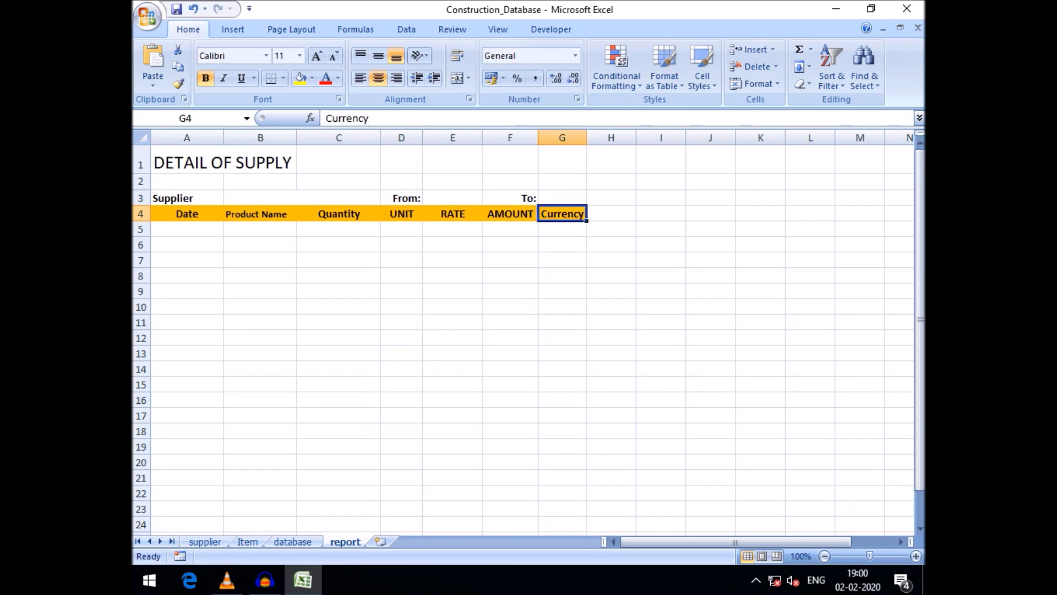
{"action": "left_click", "coordinate": [261, 229]}
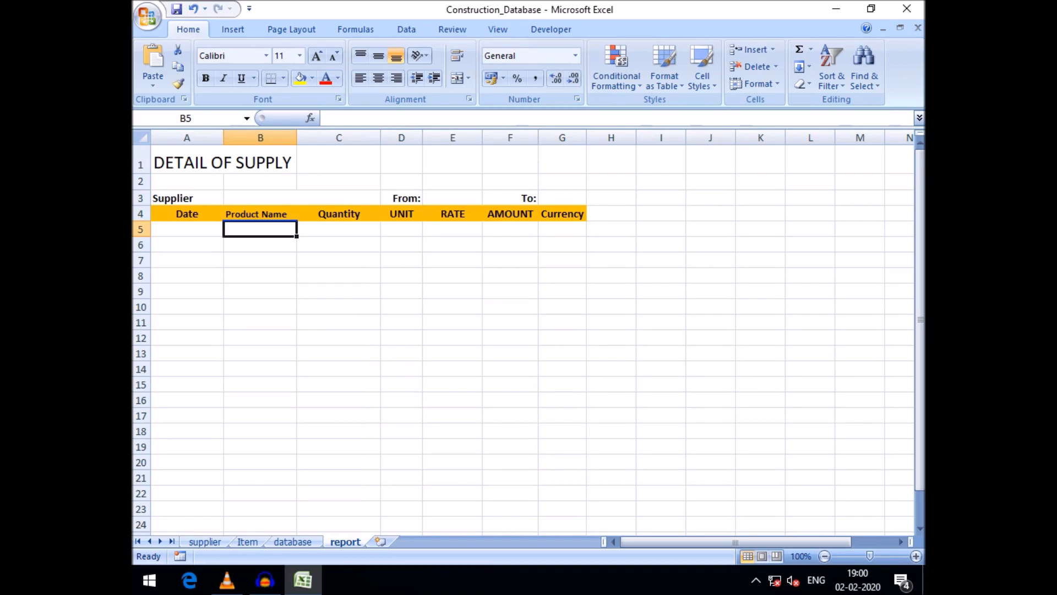
{"action": "left_click", "coordinate": [187, 244]}
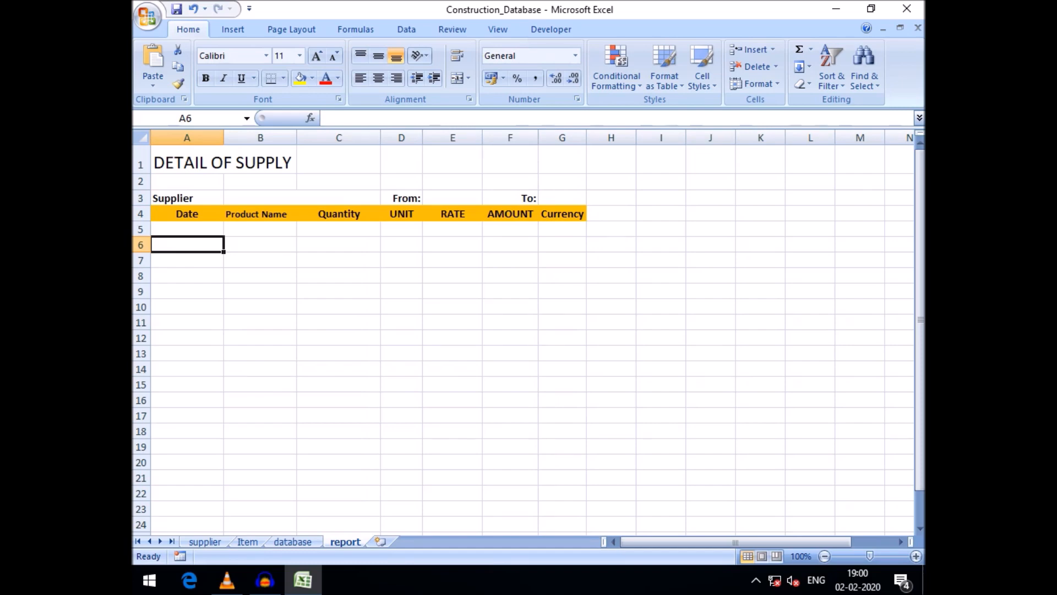
{"action": "left_click", "coordinate": [452, 198]}
Step: From the database sheet, open the Visual Basic editor, display UserForm1 in design view and run it
{"action": "left_click", "coordinate": [293, 542]}
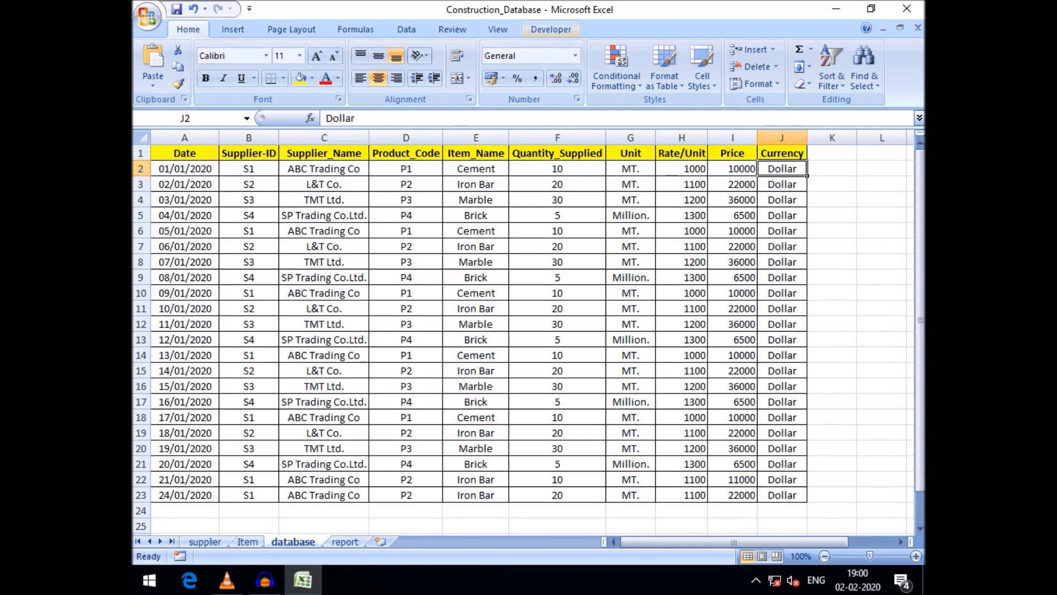
{"action": "left_click", "coordinate": [550, 30]}
{"action": "left_click", "coordinate": [152, 68]}
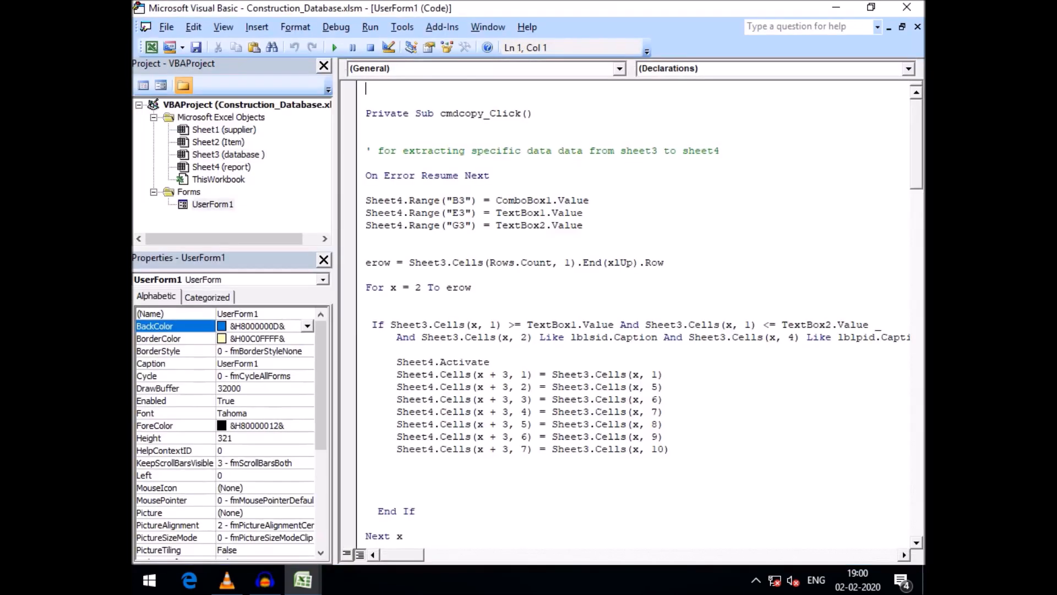
{"action": "double_click", "coordinate": [213, 204]}
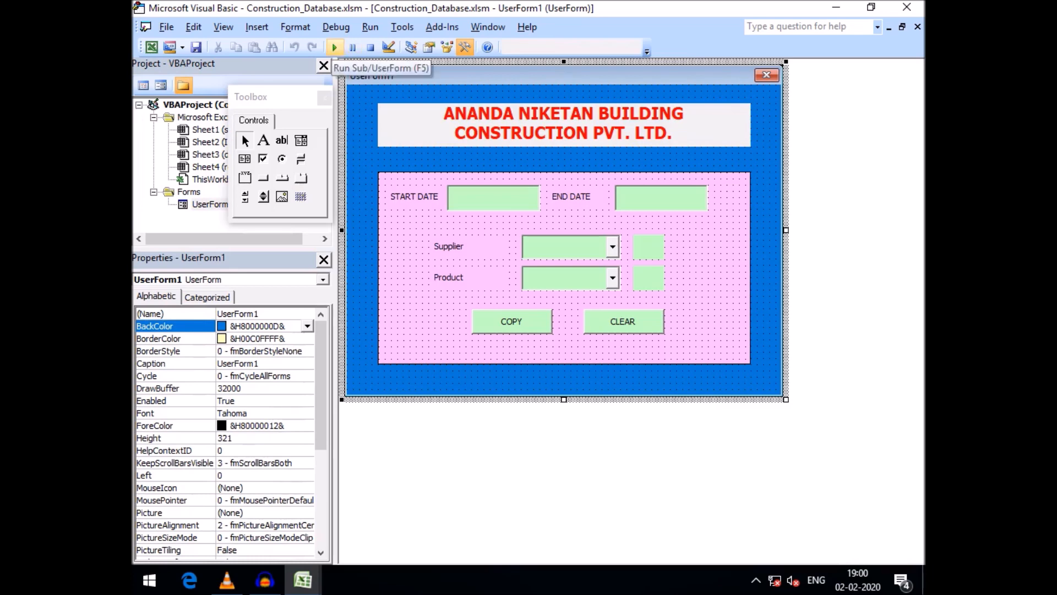
{"action": "left_click", "coordinate": [334, 47]}
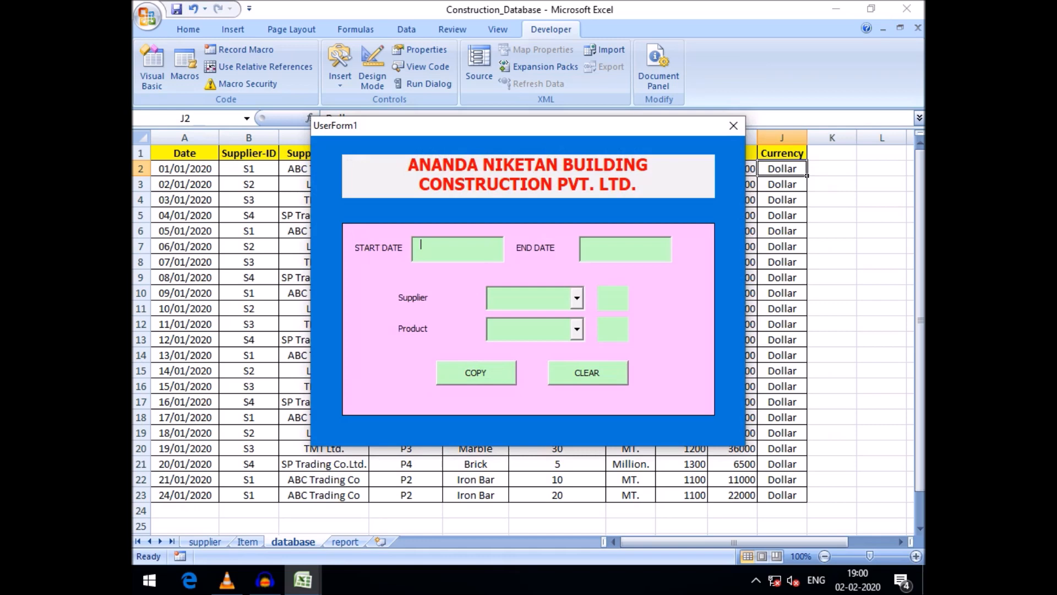
Step: Enter 01/01/2020 as the start date and 31/01/2020 as the end date in the form
{"action": "type", "text": "/01/2020"}
{"action": "left_click", "coordinate": [589, 245]}
{"action": "type", "text": "31/01/2020"}
Step: Try ABC Trading Co, L&T Co., TMT Ltd. and SP Trading Co.Ltd. as the form's supplier, ending with ABC Trading Co selected
{"action": "left_click", "coordinate": [577, 298]}
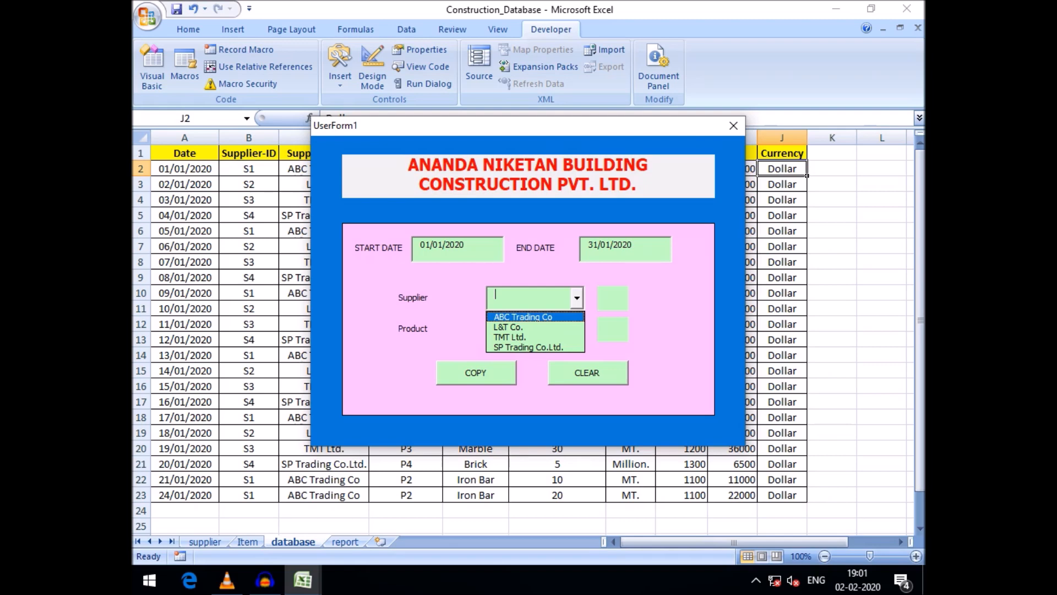
{"action": "left_click", "coordinate": [523, 317]}
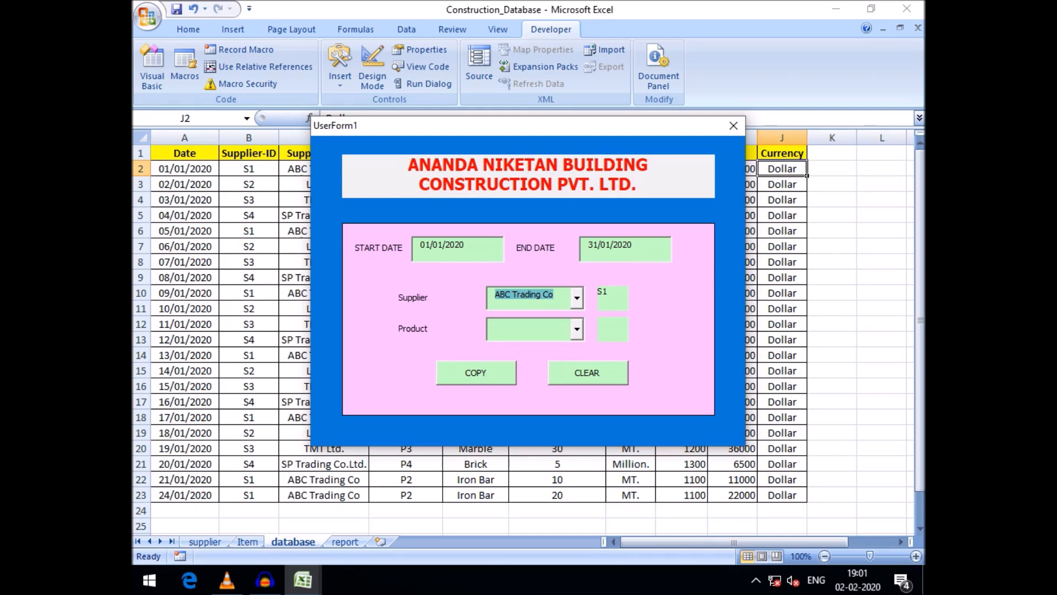
{"action": "left_click", "coordinate": [577, 298]}
{"action": "left_click", "coordinate": [518, 327]}
{"action": "left_click", "coordinate": [577, 298]}
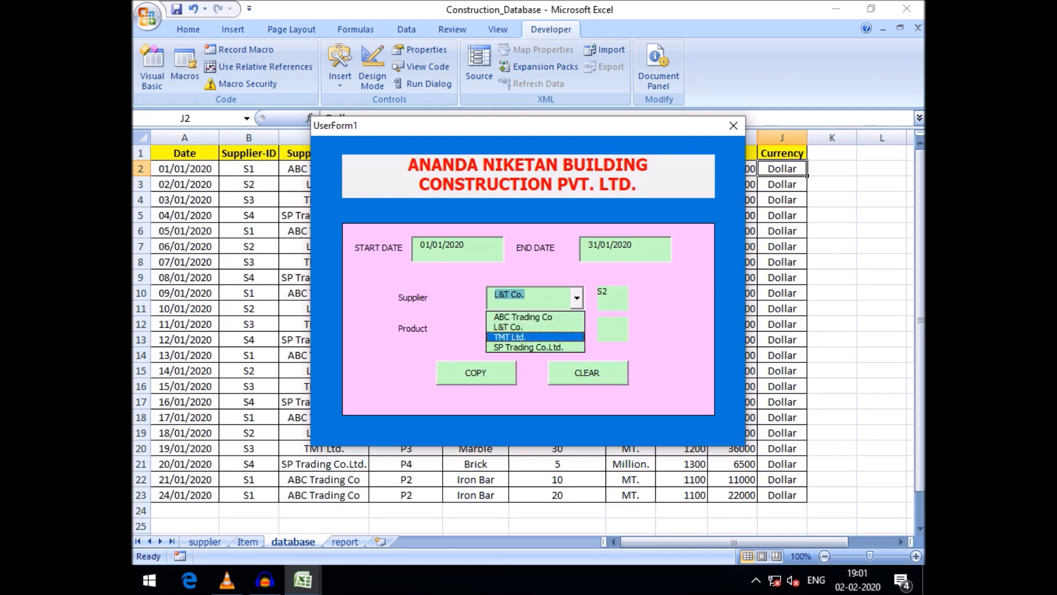
{"action": "left_click", "coordinate": [517, 332]}
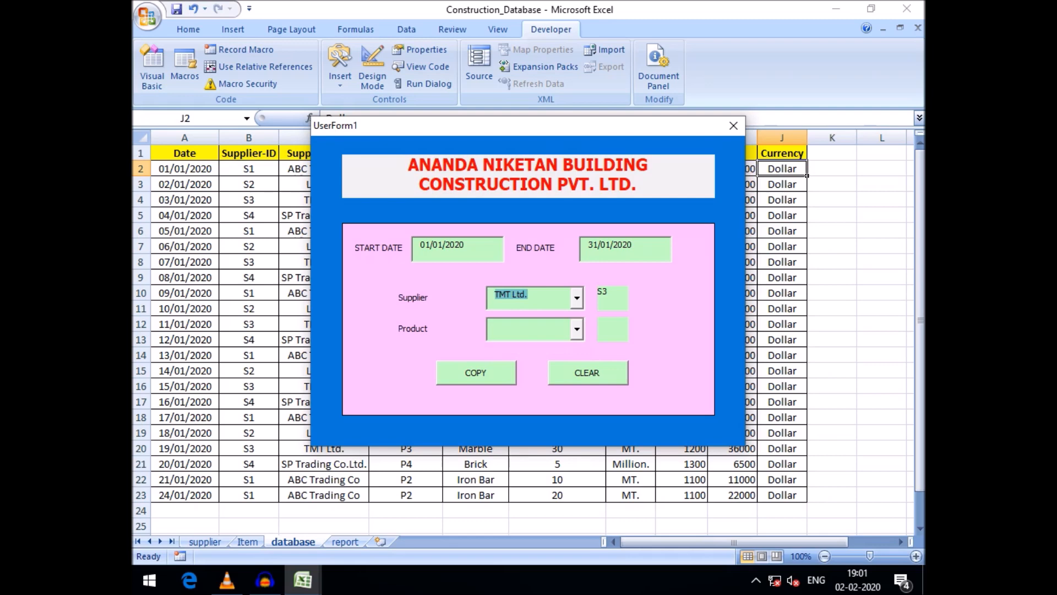
{"action": "left_click", "coordinate": [576, 298]}
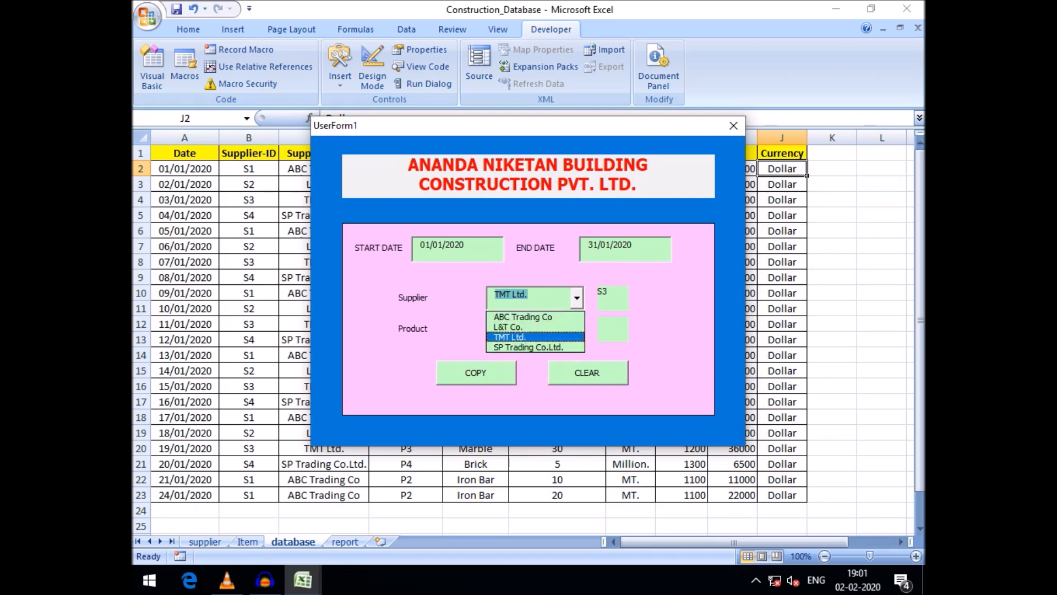
{"action": "left_click", "coordinate": [518, 347]}
{"action": "left_click", "coordinate": [577, 298]}
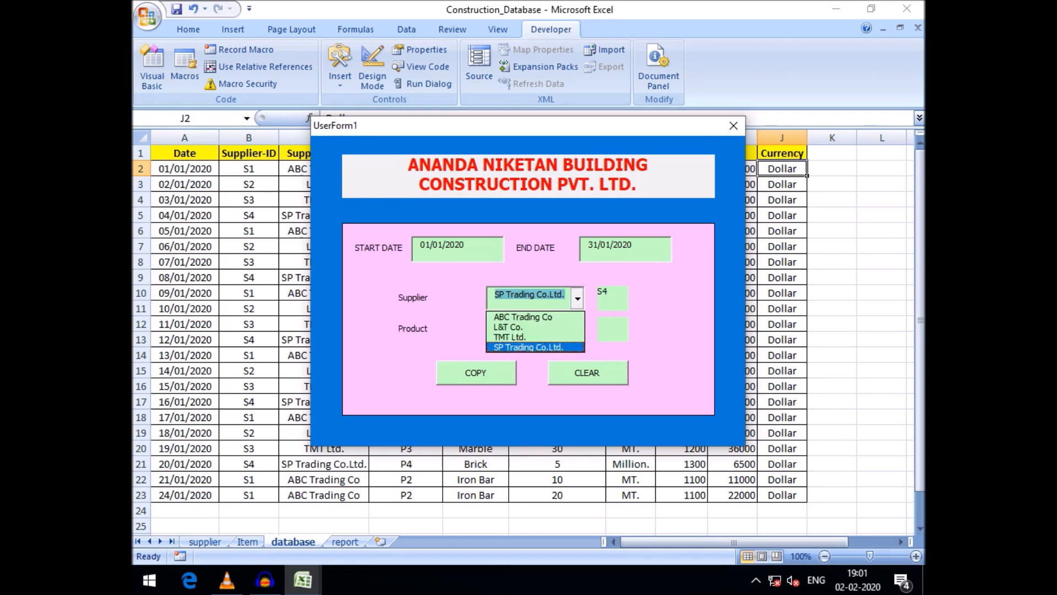
{"action": "left_click", "coordinate": [517, 348]}
{"action": "left_click", "coordinate": [577, 298]}
{"action": "left_click", "coordinate": [517, 317]}
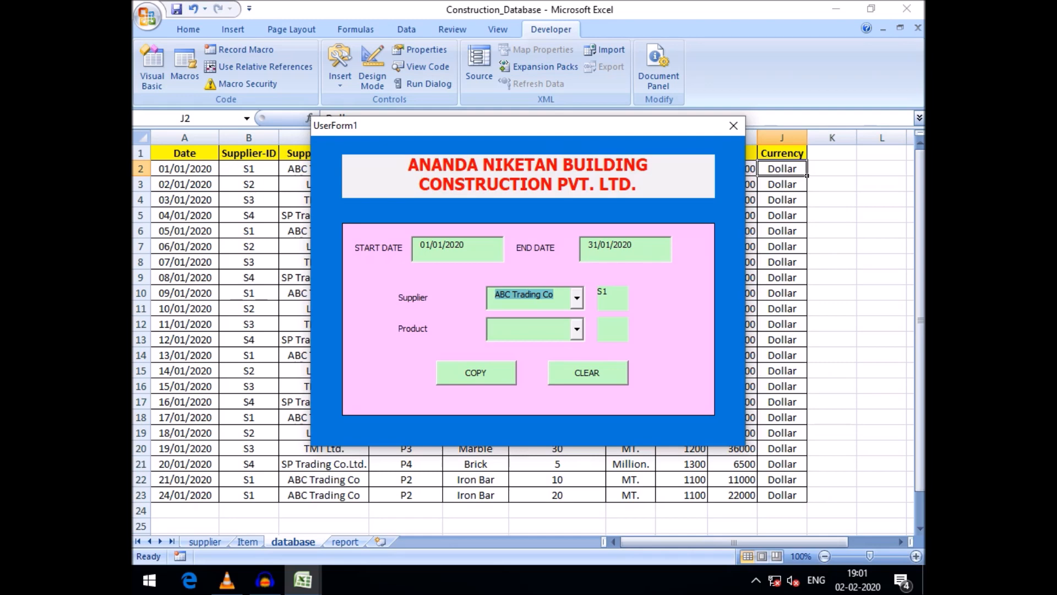
Step: Choose Cement as the product and move the form just below the first record of the database sheet
{"action": "left_click", "coordinate": [576, 329]}
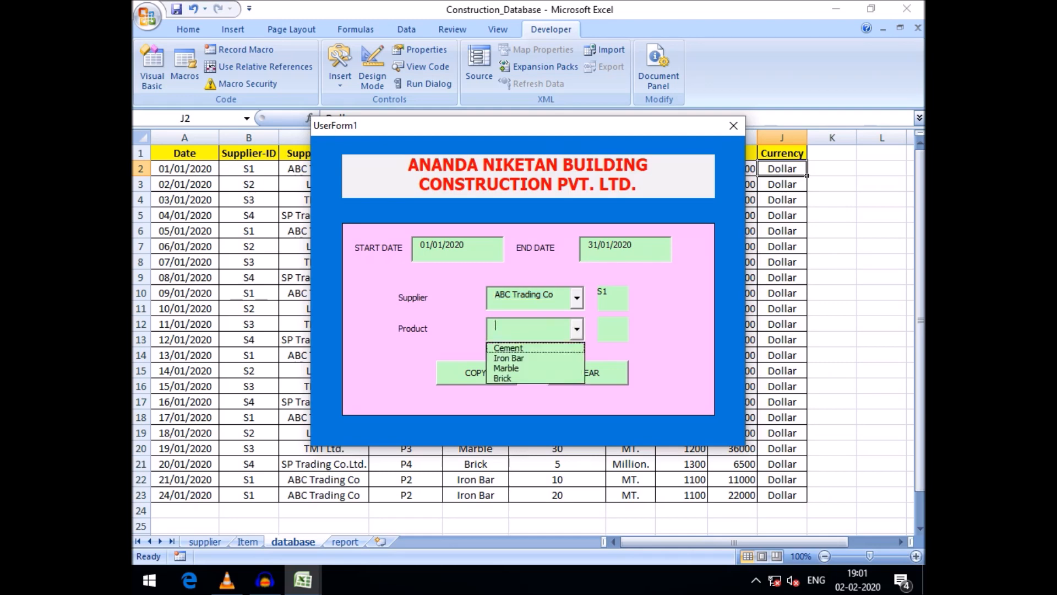
{"action": "left_click", "coordinate": [517, 348]}
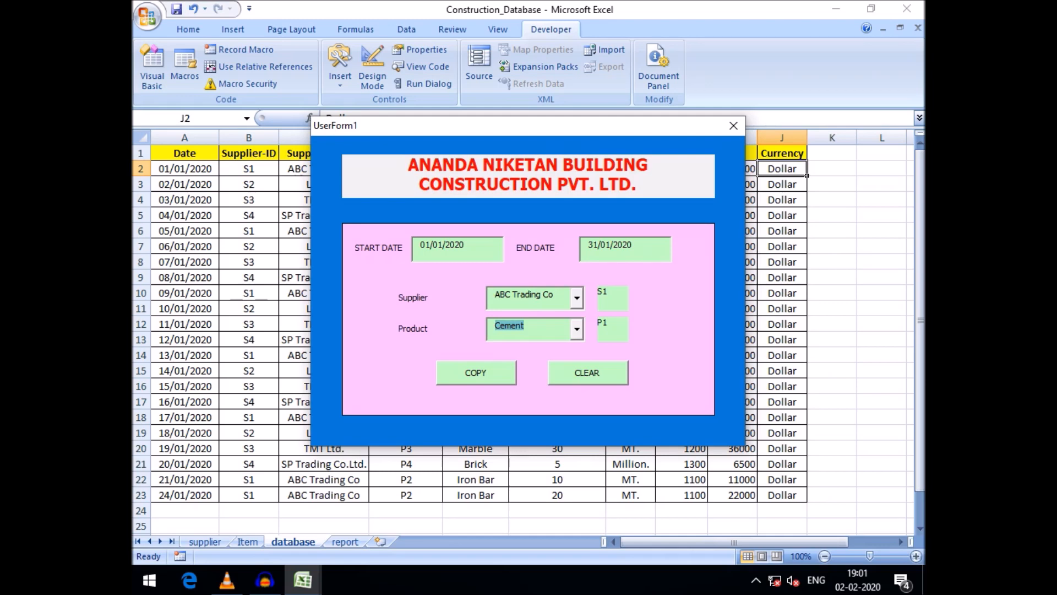
{"action": "left_click_drag", "start_coordinate": [527, 126], "coordinate": [516, 230]}
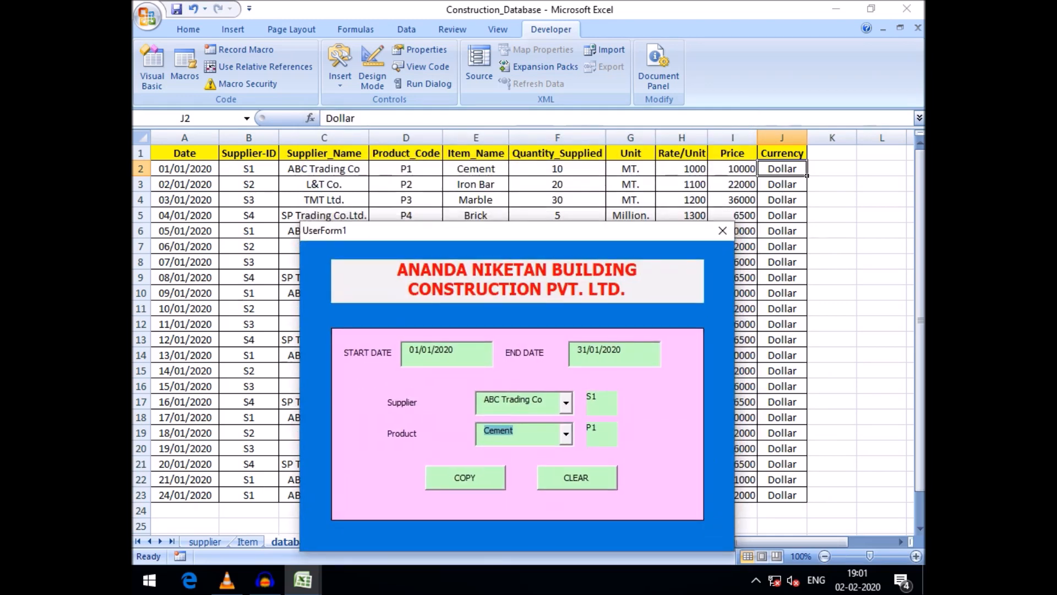
{"action": "left_click_drag", "start_coordinate": [516, 231], "coordinate": [552, 183]}
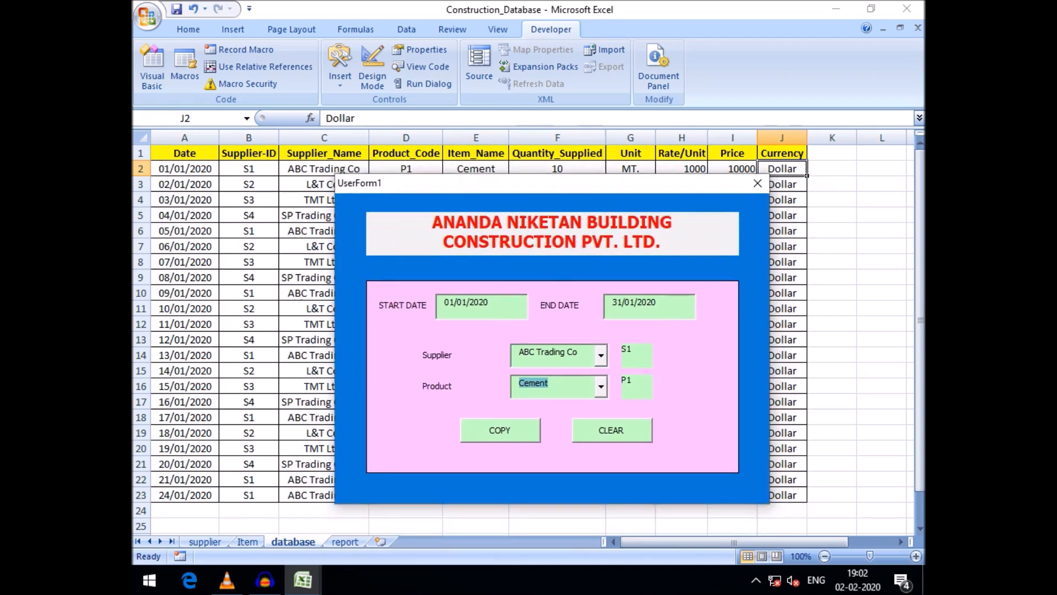
Step: Copy the matching supply records to the report sheet, move the form clear of the table and close it
{"action": "left_click", "coordinate": [500, 430]}
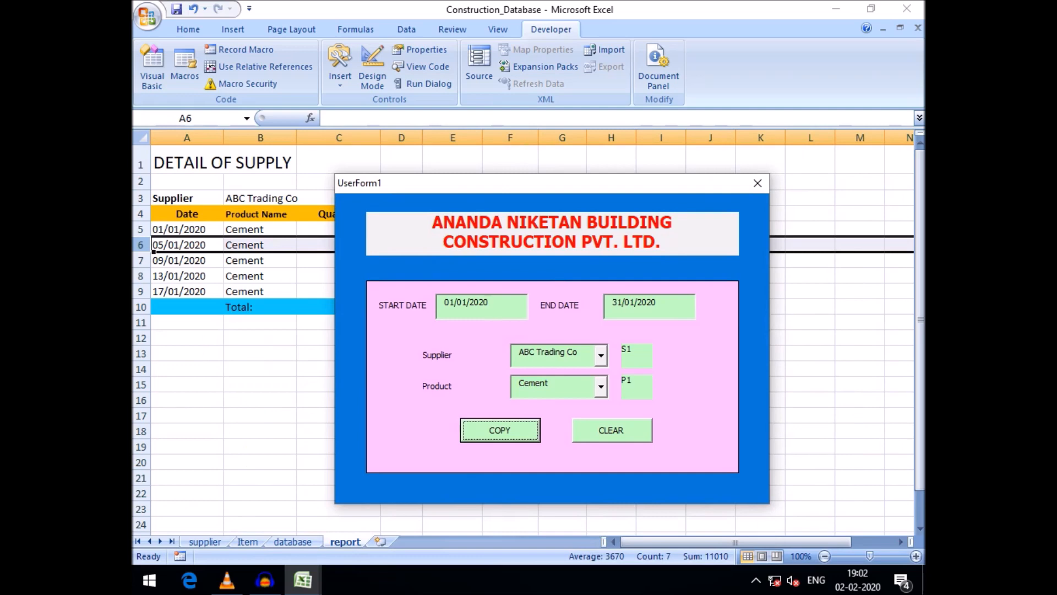
{"action": "left_click_drag", "start_coordinate": [529, 183], "coordinate": [503, 388]}
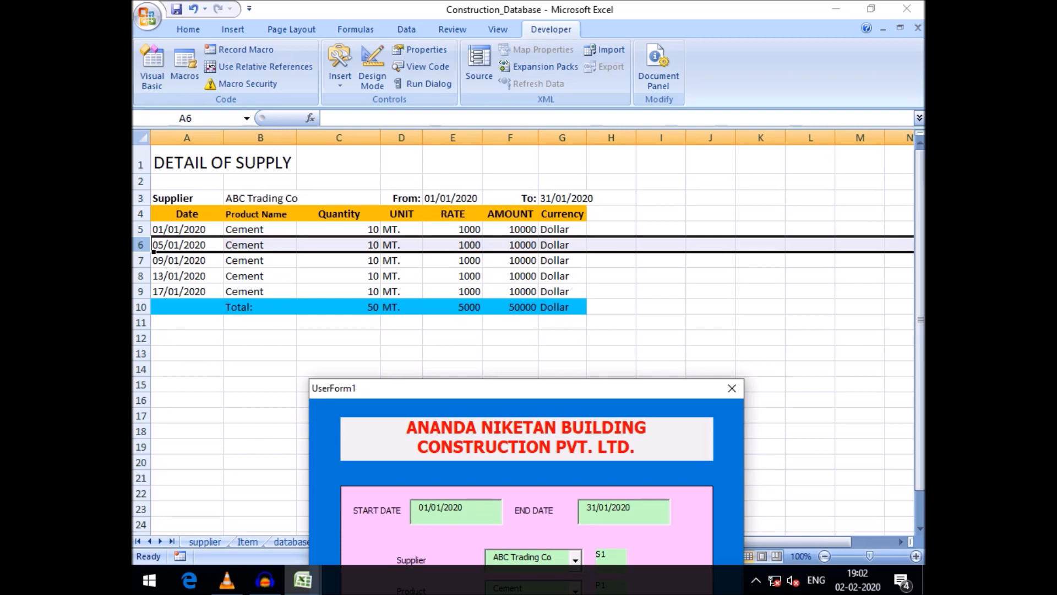
{"action": "left_click_drag", "start_coordinate": [526, 388], "coordinate": [575, 337]}
{"action": "left_click", "coordinate": [780, 336]}
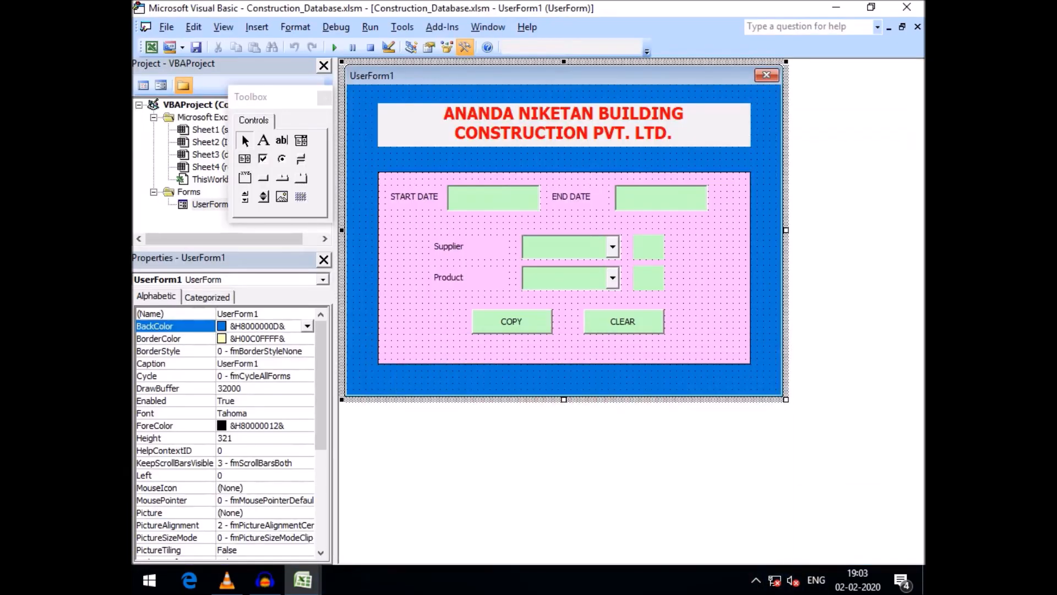
Step: Switch back to the Excel report sheet, check the supply report in print preview and close the preview
{"action": "left_click", "coordinate": [303, 580]}
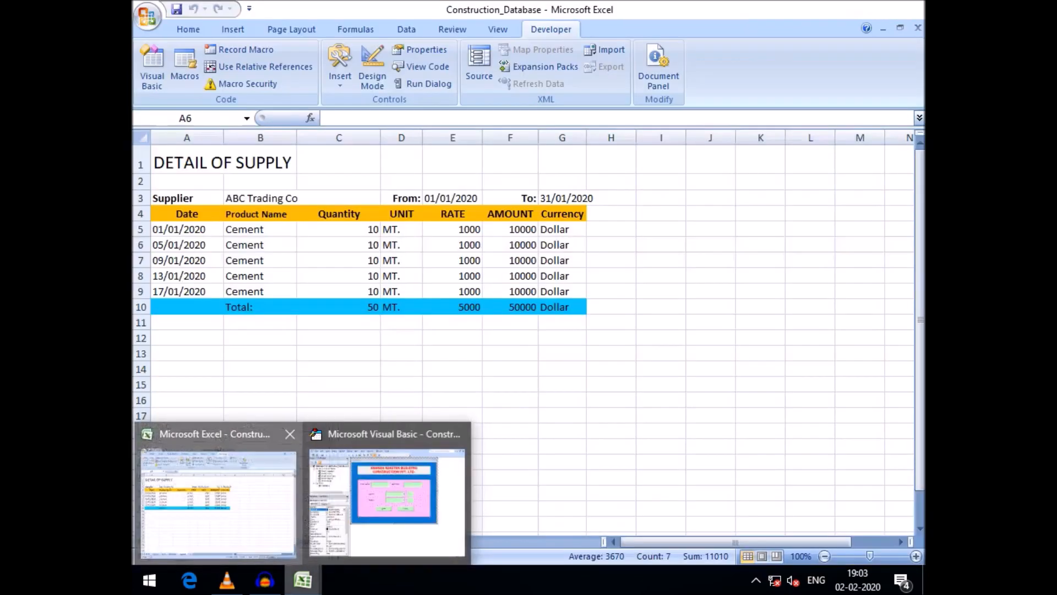
{"action": "left_click", "coordinate": [219, 500]}
{"action": "left_click", "coordinate": [338, 400]}
{"action": "left_click", "coordinate": [148, 17]}
{"action": "mouse_move", "coordinate": [180, 189]}
{"action": "left_click", "coordinate": [331, 155]}
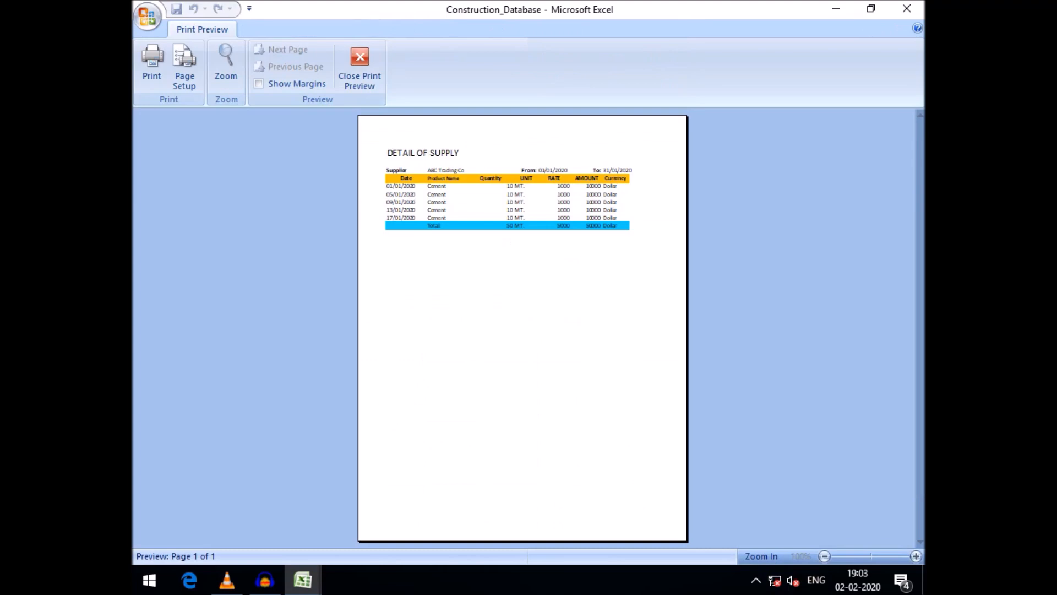
{"action": "left_click", "coordinate": [359, 66]}
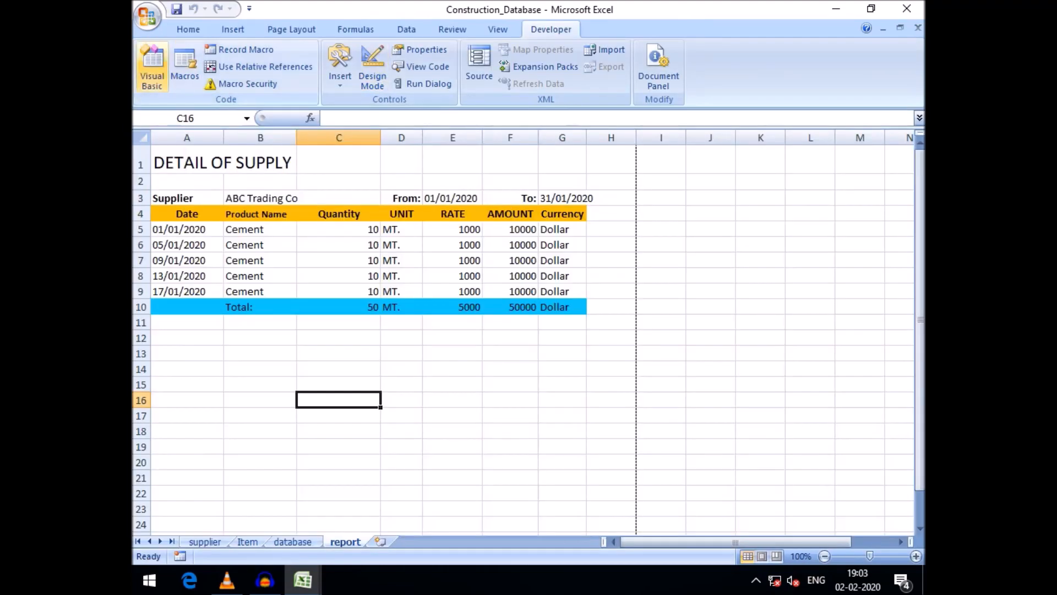
Step: Run UserForm1 again from the Visual Basic editor, clear the supply details from the report sheet and close the form
{"action": "key", "text": "alt+F11"}
{"action": "left_click", "coordinate": [334, 47]}
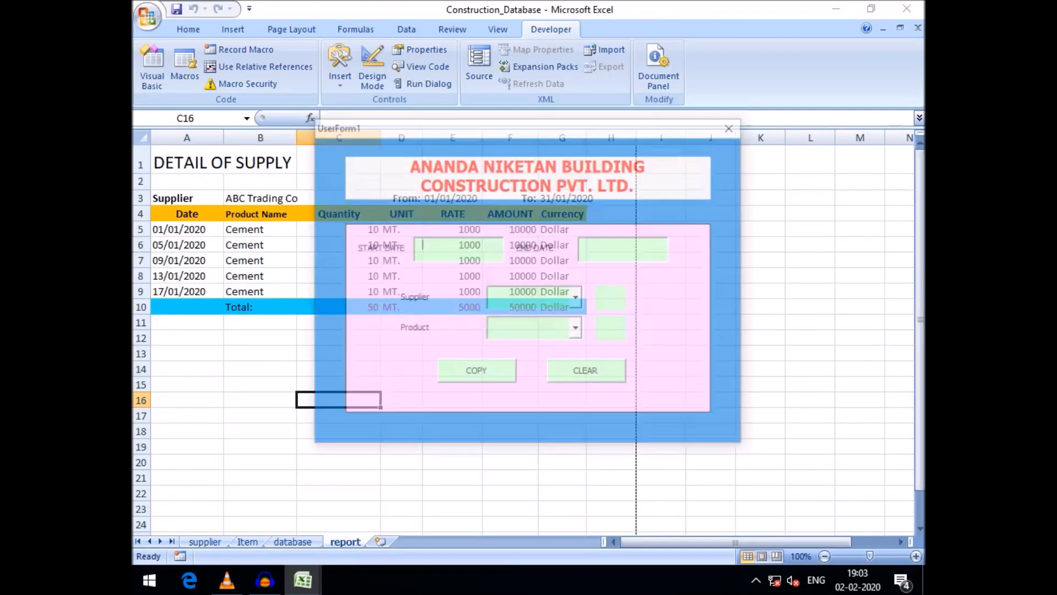
{"action": "left_click_drag", "start_coordinate": [495, 126], "coordinate": [530, 322]}
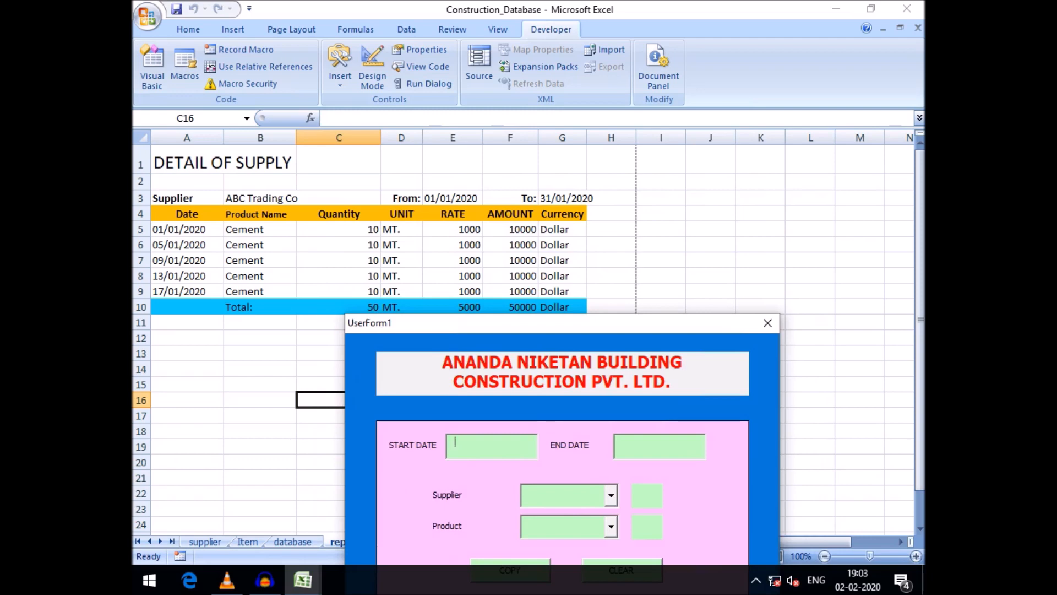
{"action": "left_click_drag", "start_coordinate": [529, 323], "coordinate": [576, 345]}
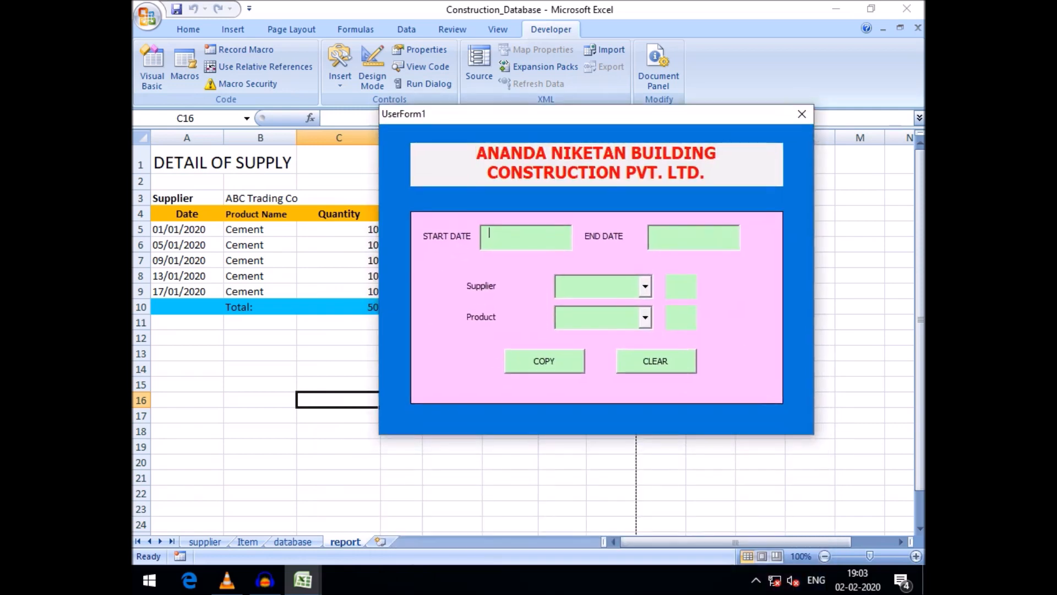
{"action": "left_click", "coordinate": [655, 361]}
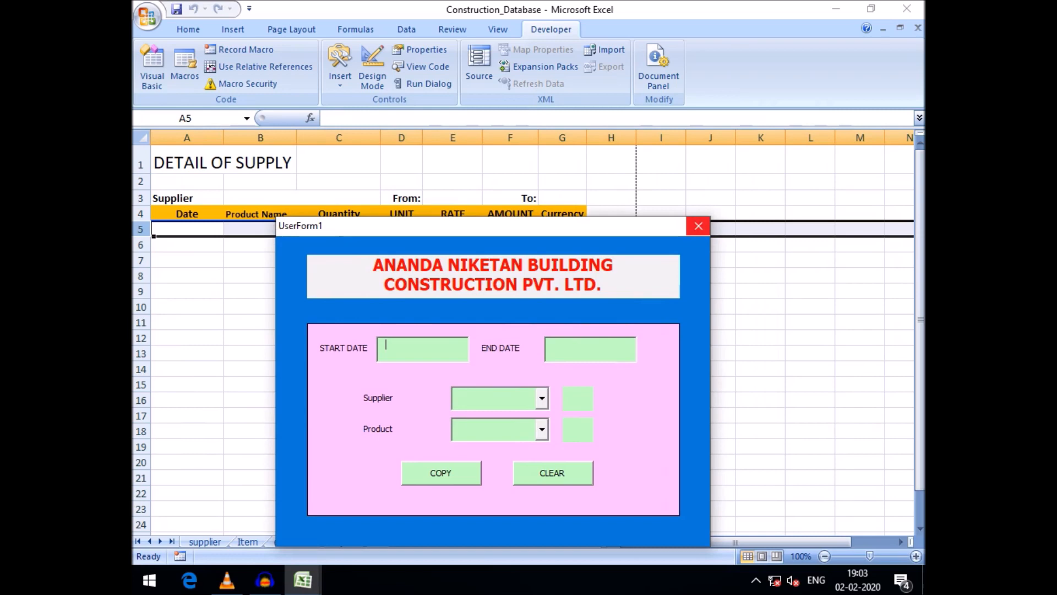
{"action": "left_click", "coordinate": [698, 226]}
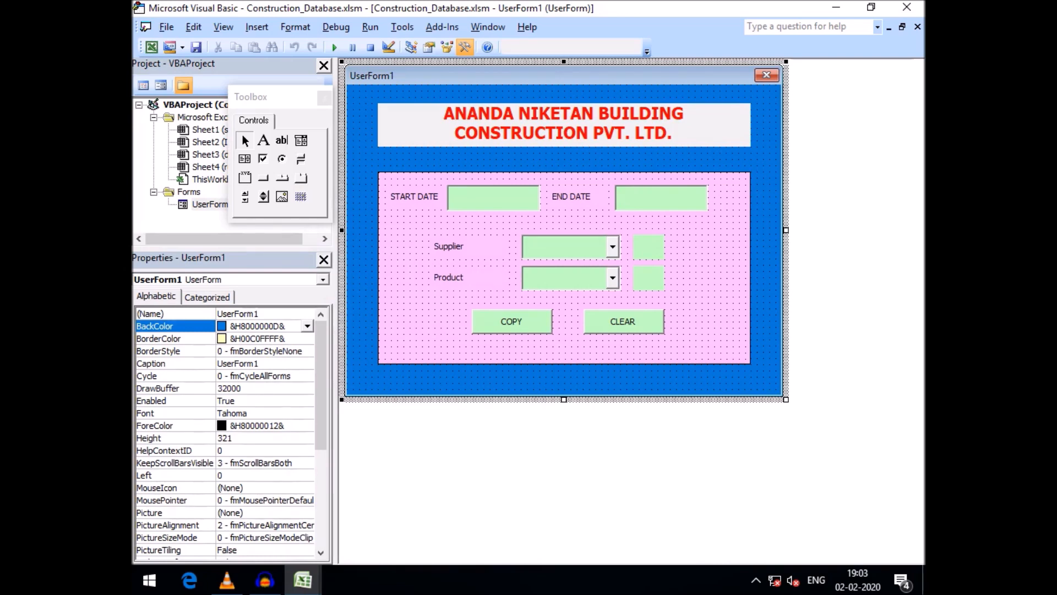
Step: Examine the Name property of the form, the font settings of its title label, and the Name property of the pink frame
{"action": "left_click", "coordinate": [174, 313]}
{"action": "double_click", "coordinate": [237, 314]}
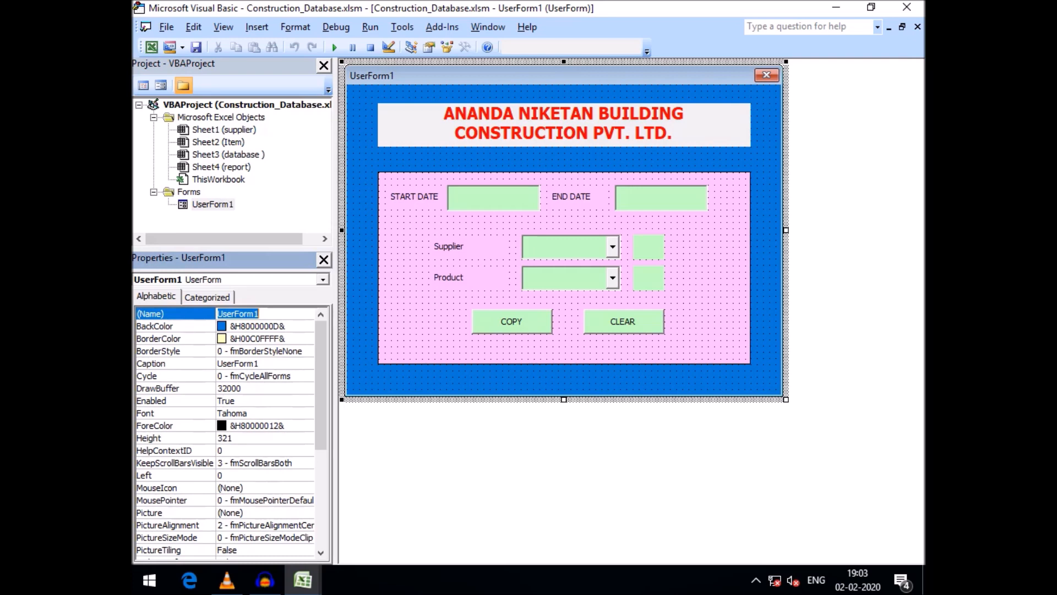
{"action": "left_click", "coordinate": [564, 124]}
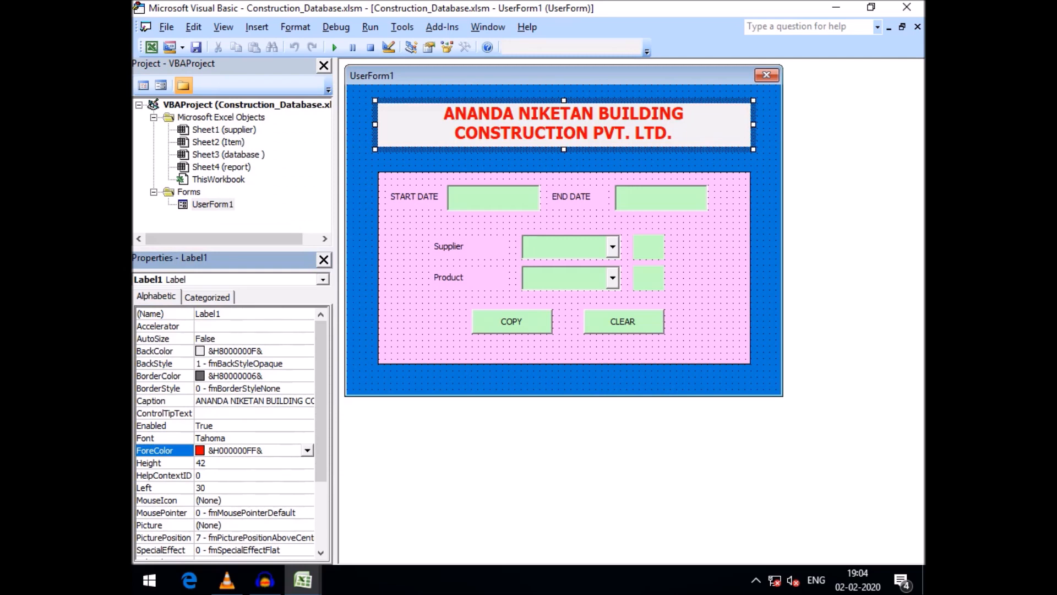
{"action": "left_click", "coordinate": [165, 438]}
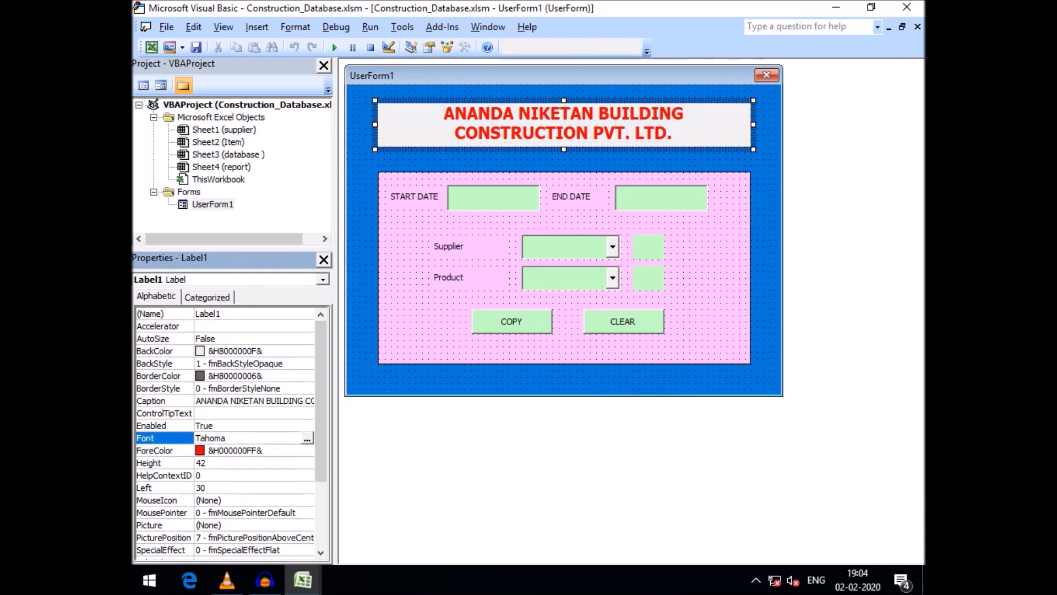
{"action": "left_click", "coordinate": [307, 438]}
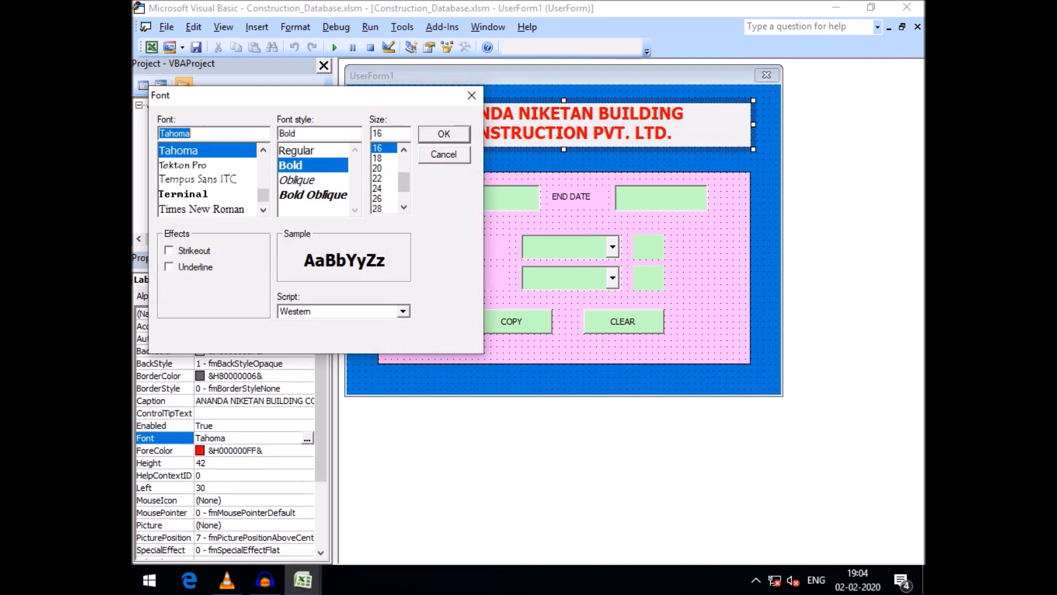
{"action": "key", "text": "Return"}
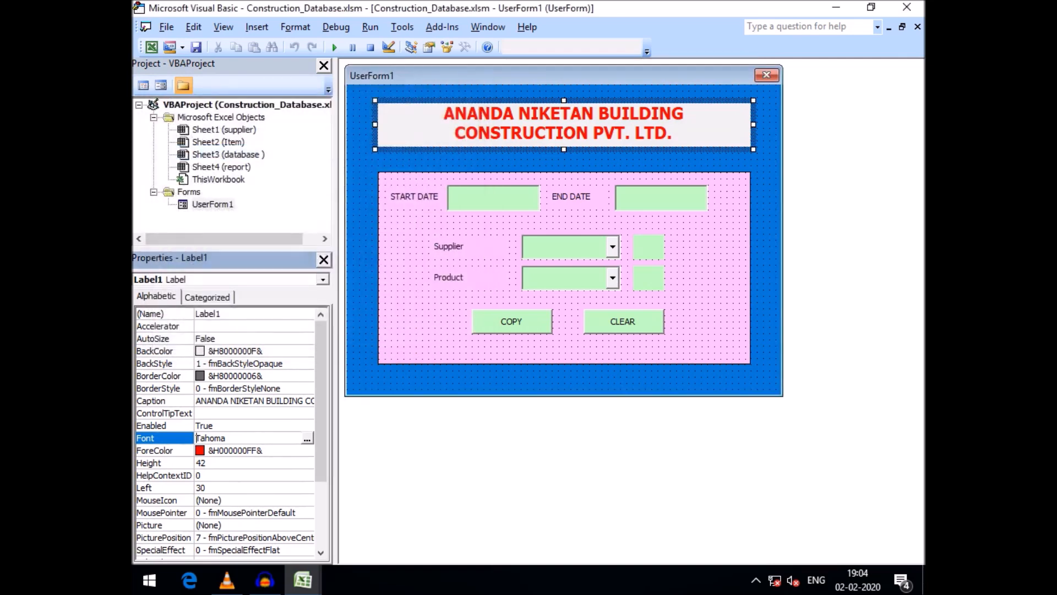
{"action": "left_click", "coordinate": [567, 300]}
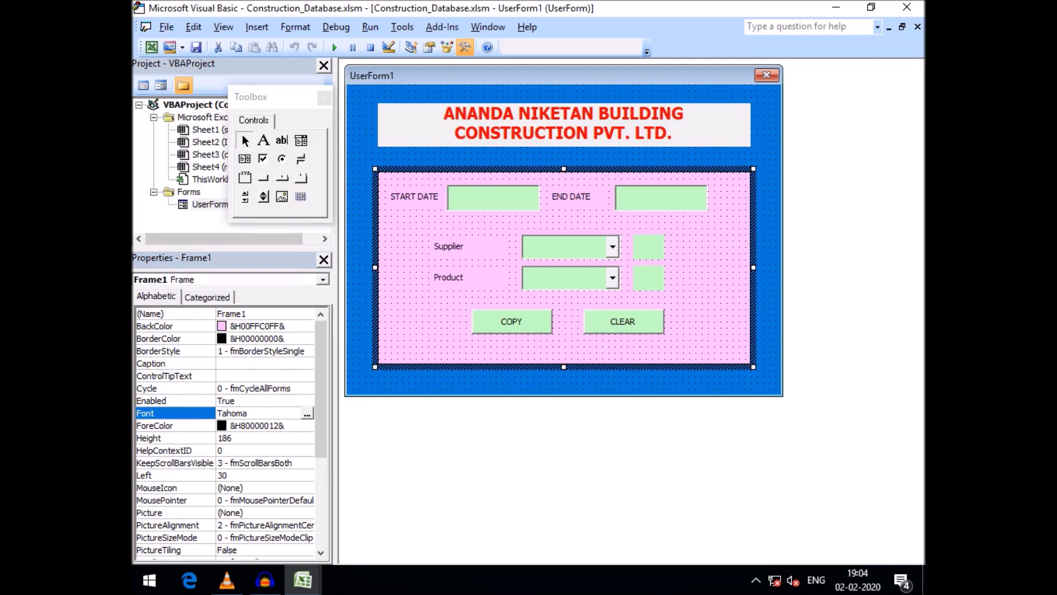
{"action": "left_click", "coordinate": [238, 313]}
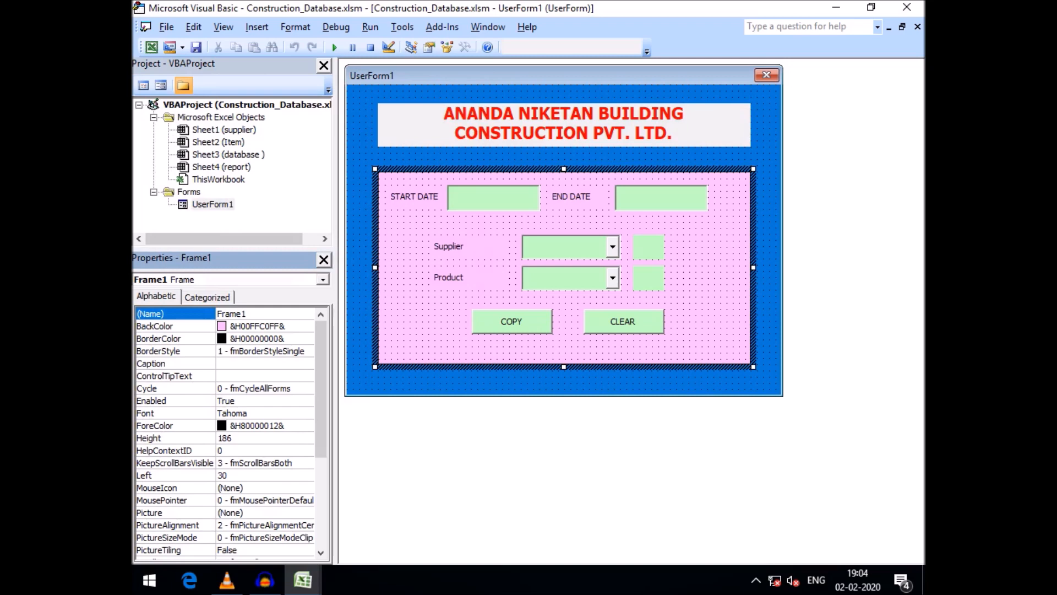